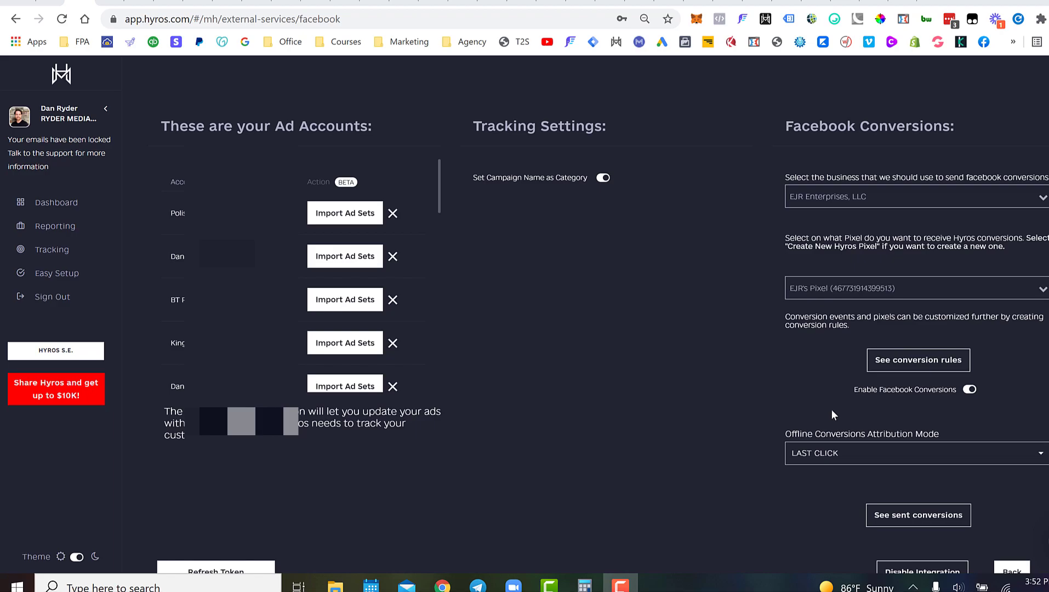
- Review the Facebook integration's conversion settings and the available offline conversions attribution modes
scroll(612, 213, up, 1)
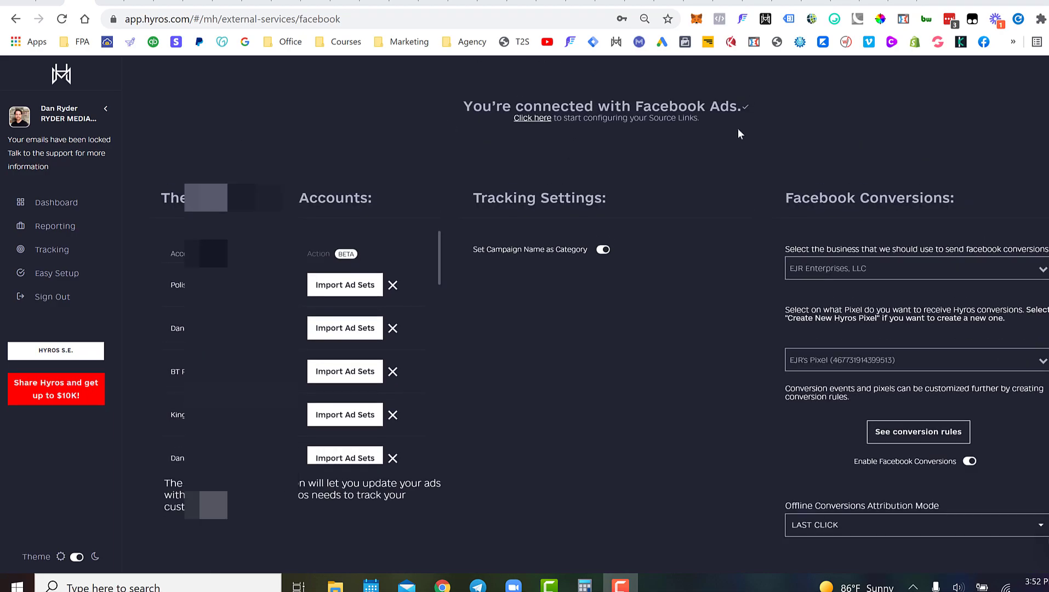
scroll(776, 154, up, 1)
scroll(826, 201, down, 2)
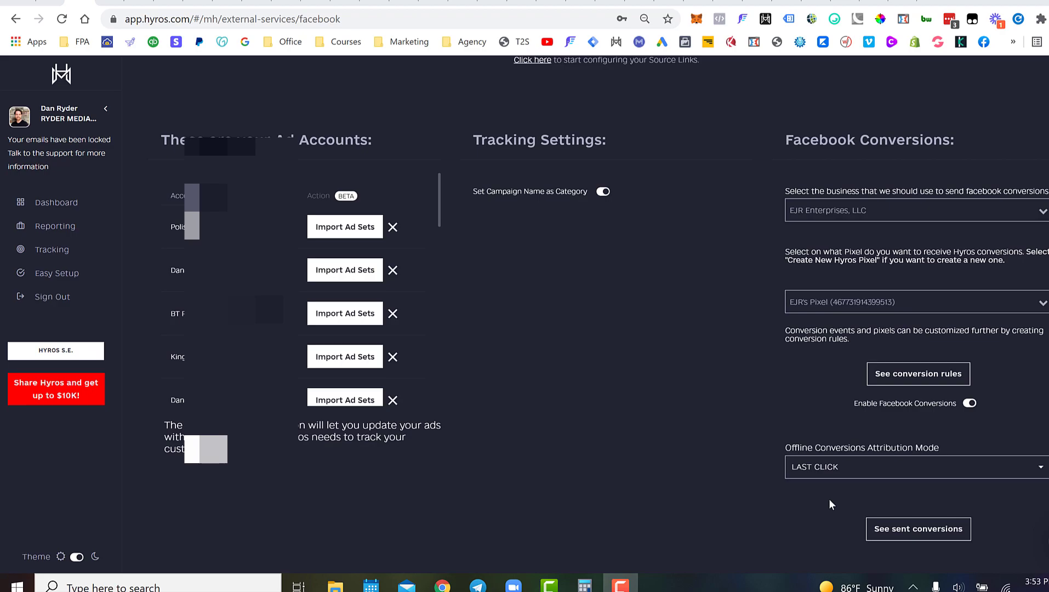
click(817, 473)
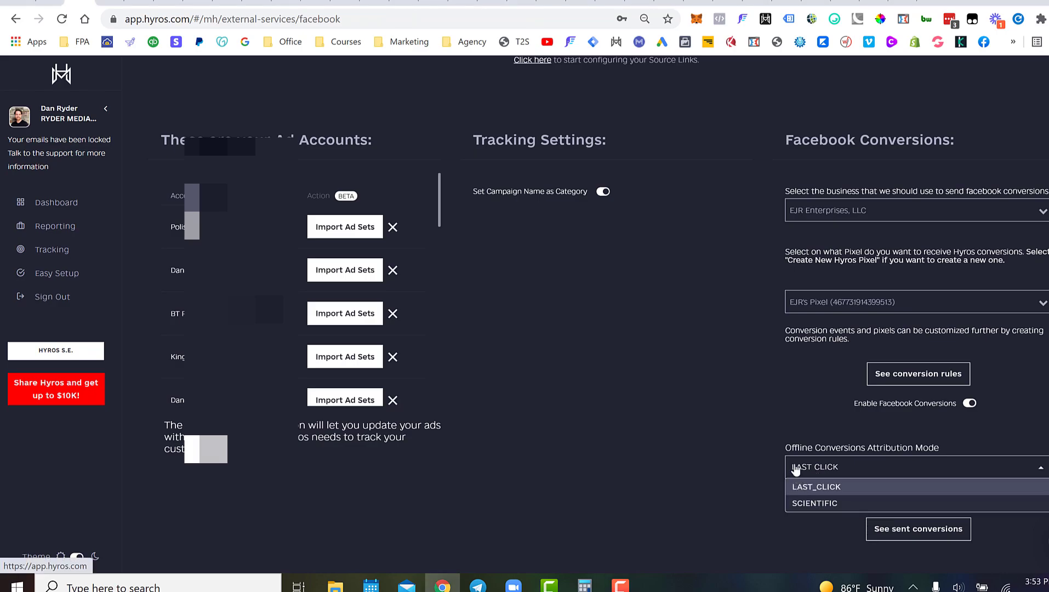
click(738, 404)
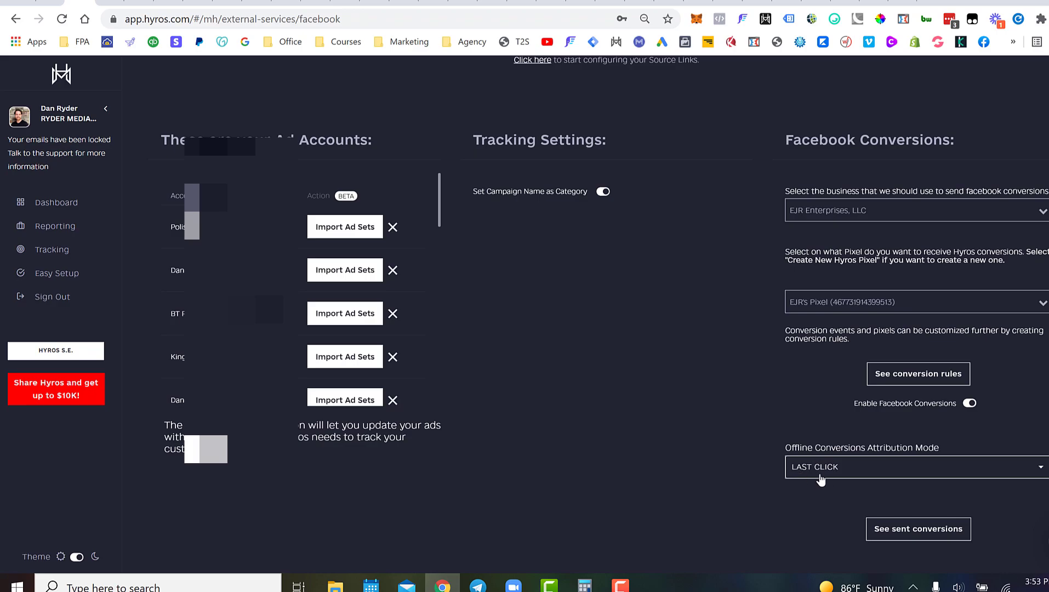
scroll(750, 179, up, 3)
scroll(750, 178, down, 3)
scroll(768, 363, down, 2)
- Set the Facebook integration's offline conversions attribution mode to SCIENTIFIC and accept that it affects both Google and Facebook
click(816, 394)
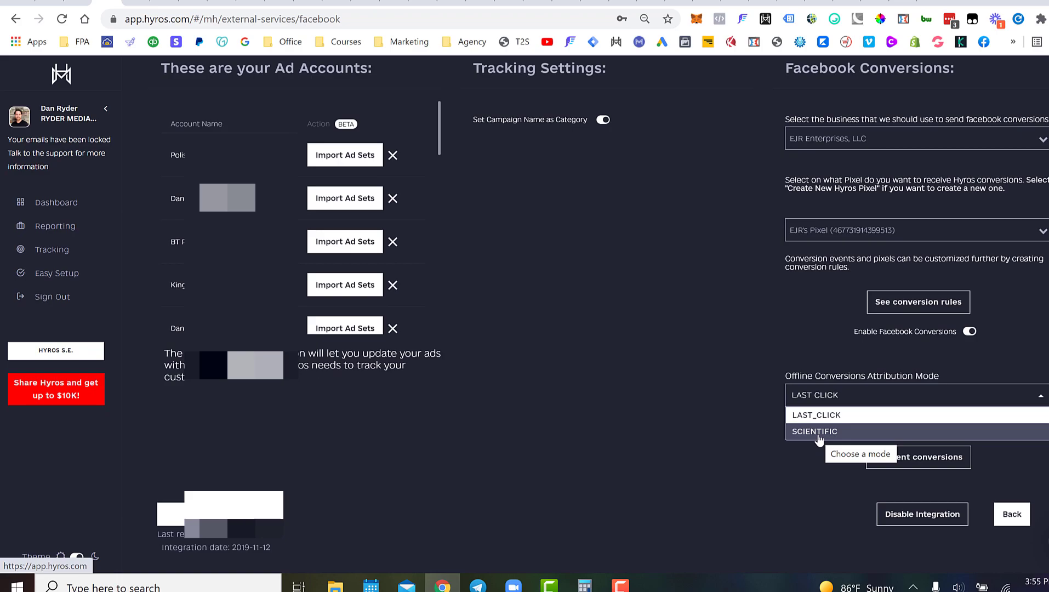
click(817, 433)
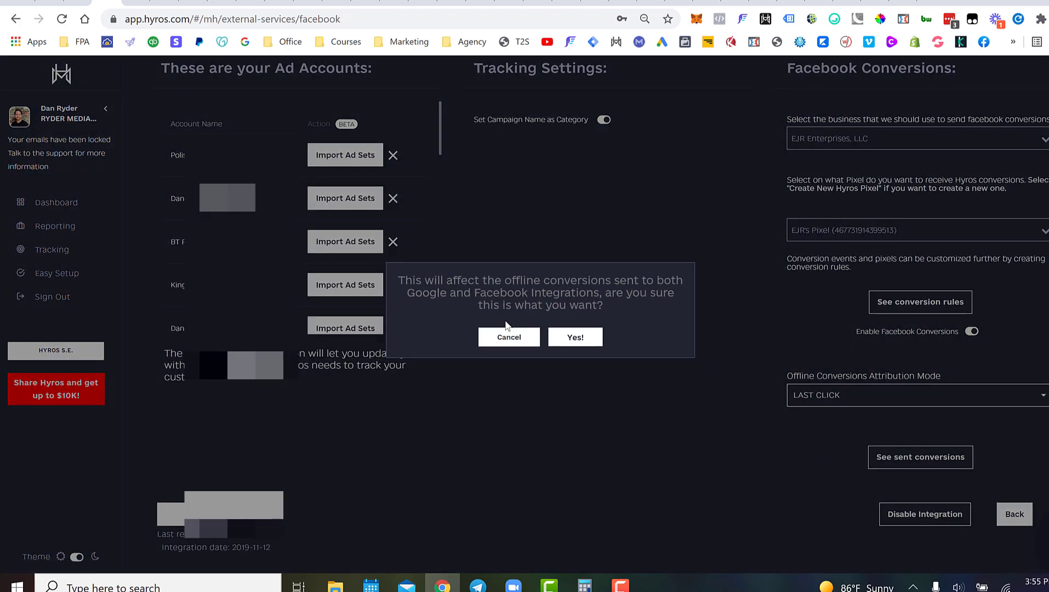
drag(411, 278, 540, 287)
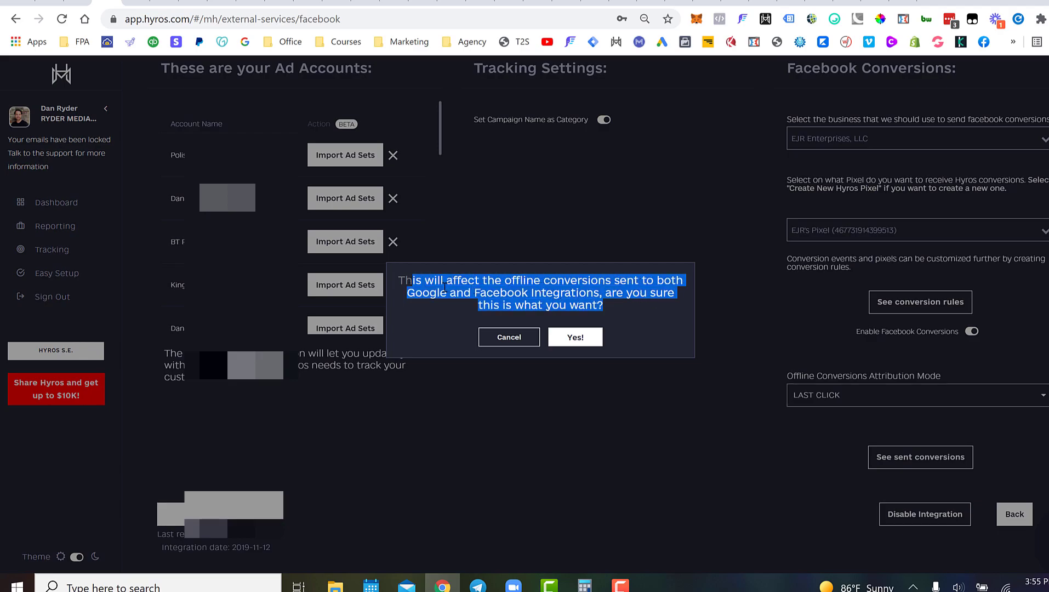
click(624, 304)
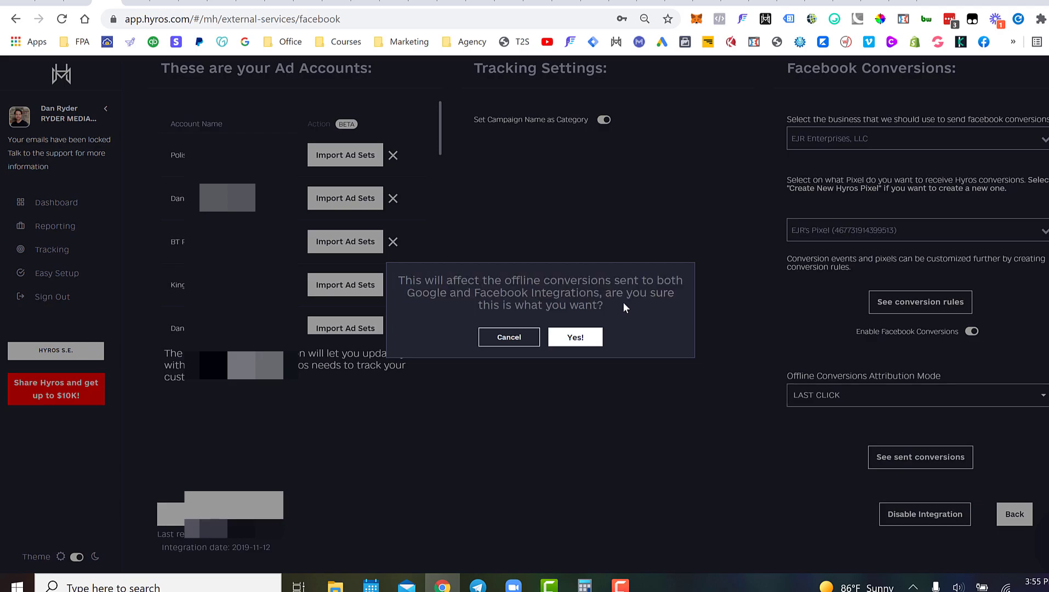
click(574, 341)
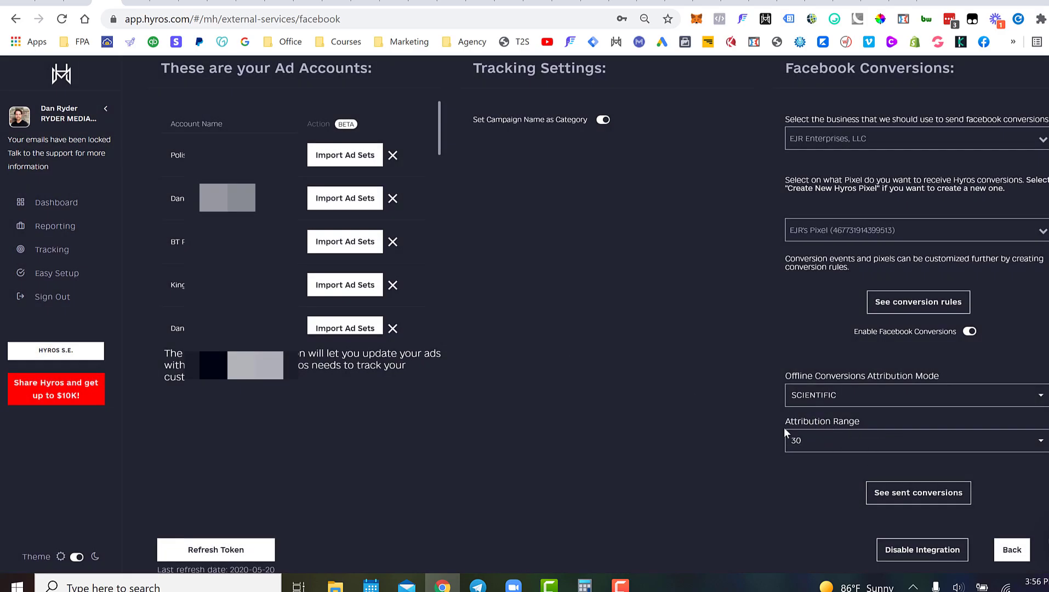
- Check the Attribution Range setting that belongs to the scientific mode
drag(786, 420, 881, 419)
click(865, 427)
click(852, 442)
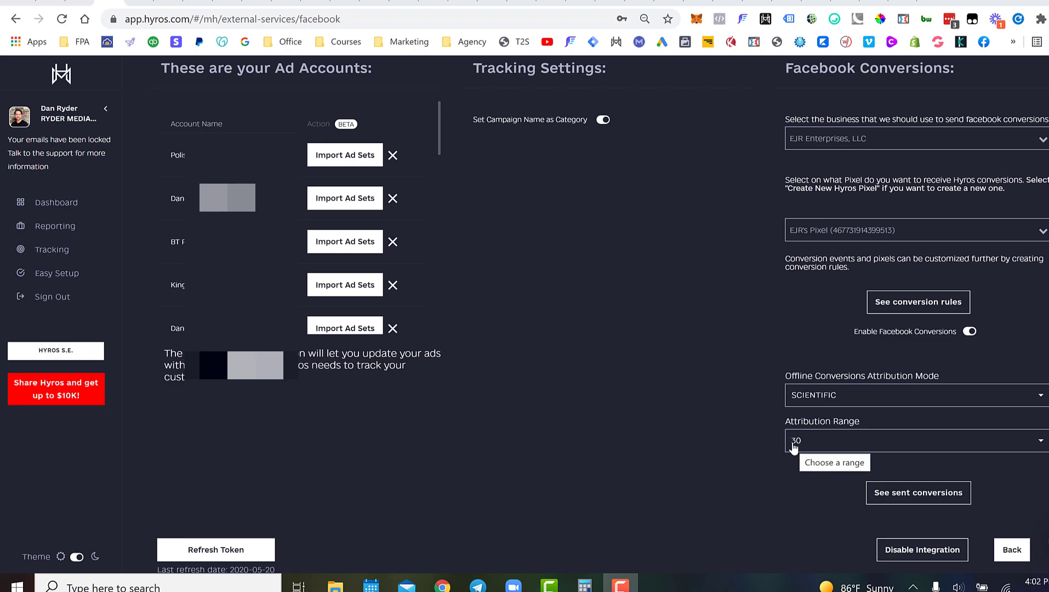
- Switch to the Hyros documentation and look through the Attribution Modes articles listed under Advanced Use
click(139, 3)
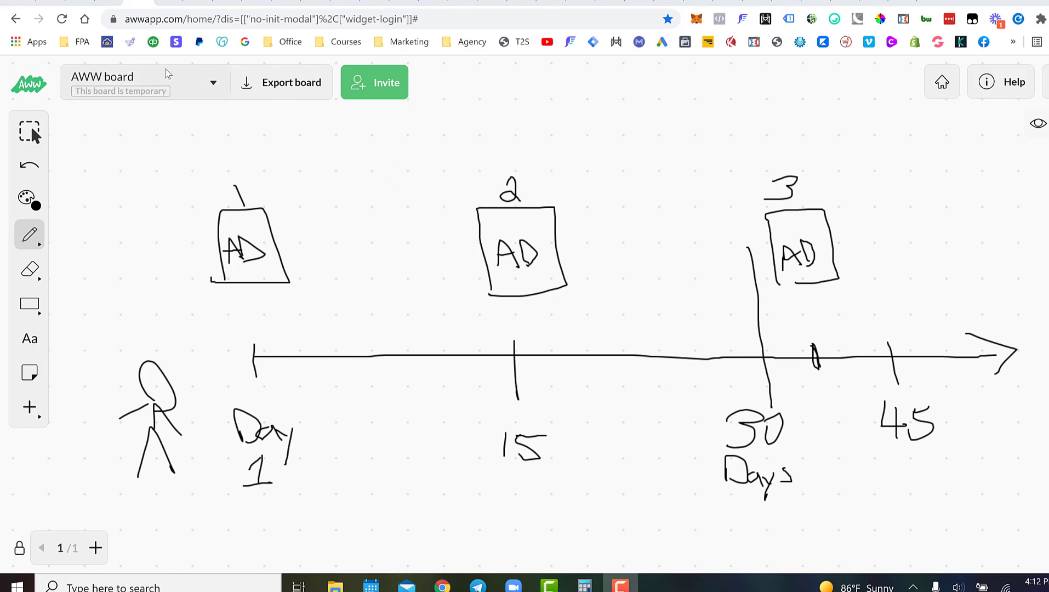
click(95, 8)
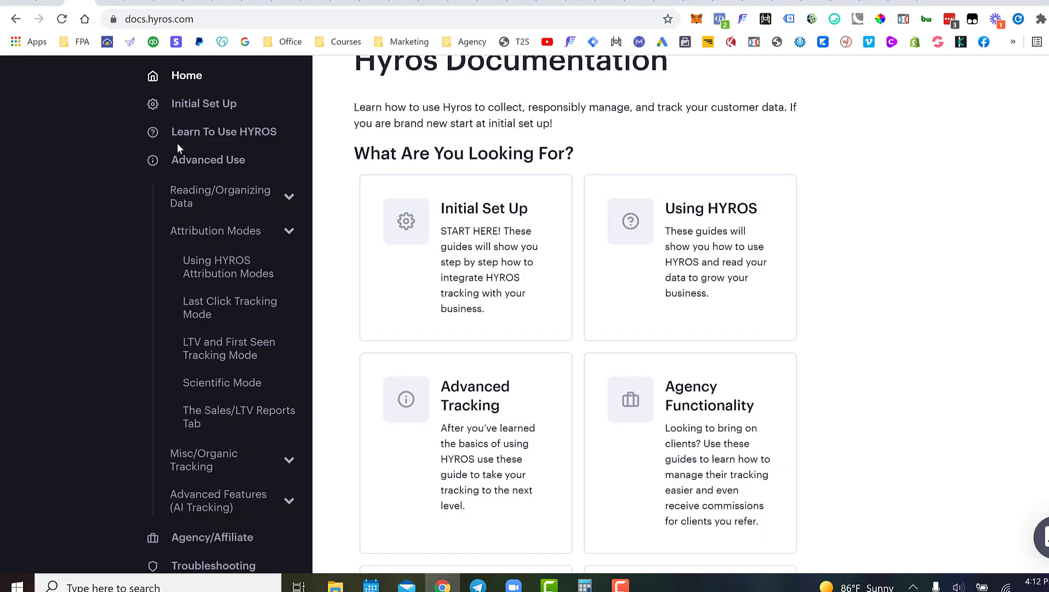
scroll(247, 176, up, 2)
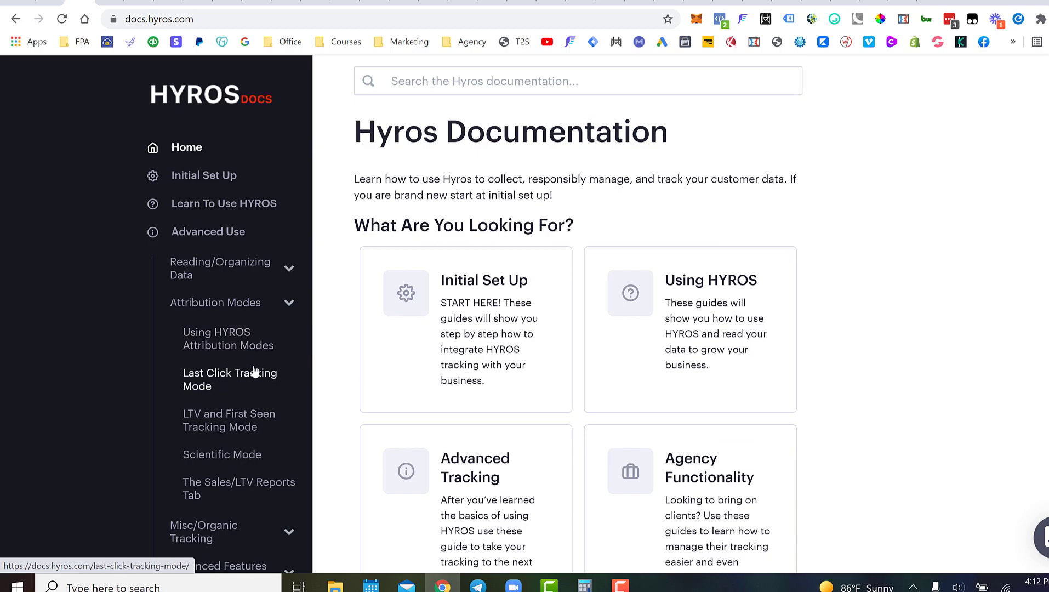
scroll(254, 373, down, 3)
click(229, 208)
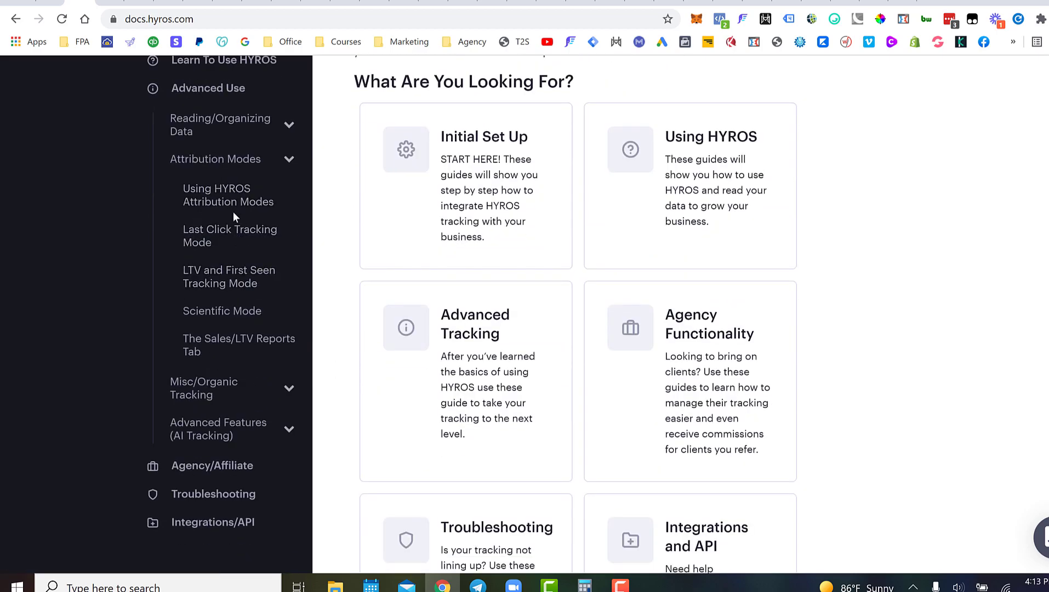
scroll(253, 264, up, 3)
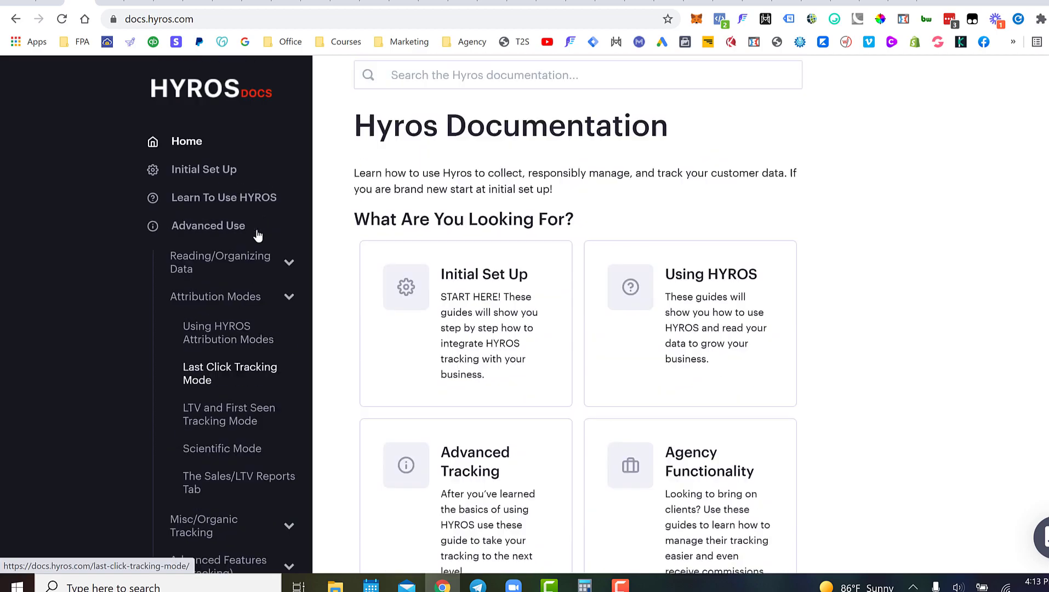
scroll(271, 293, down, 1)
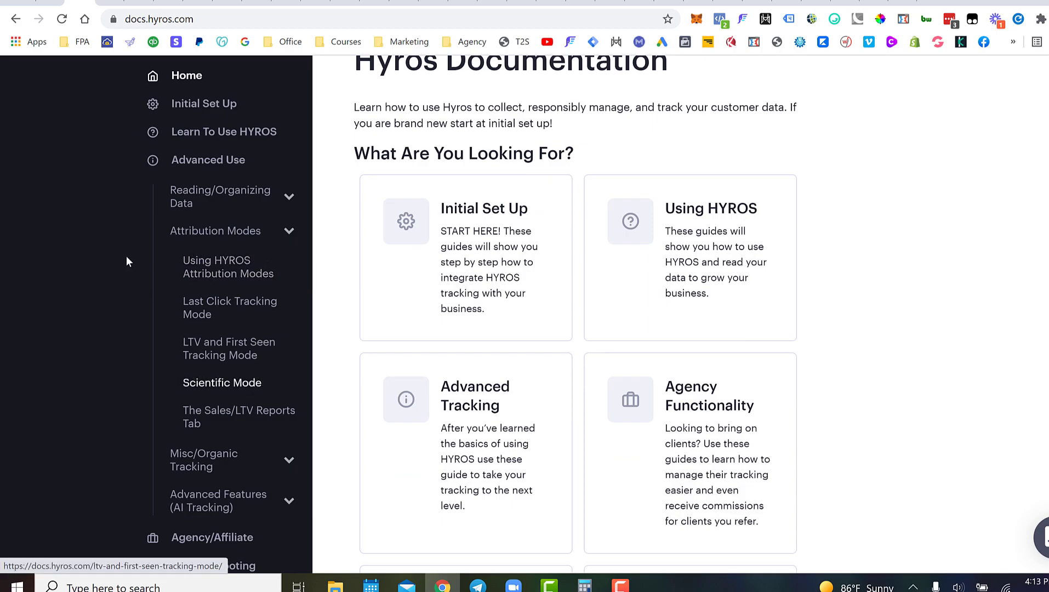
- Switch to the AWW whiteboard comparing business types and write a circled "LC" below the Ecom, low ticket, short cycle column
click(139, 2)
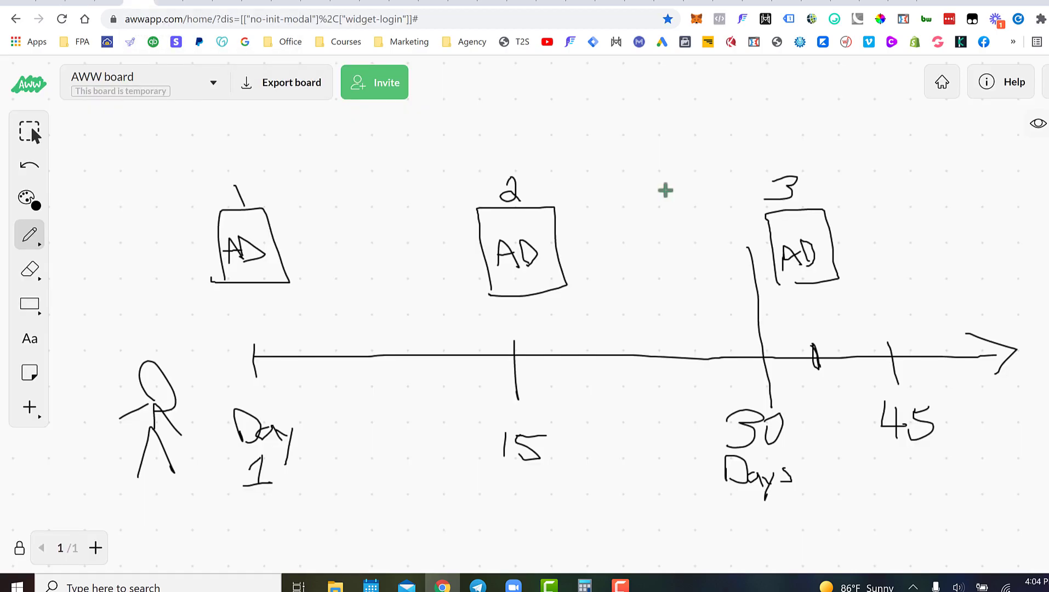
click(166, 2)
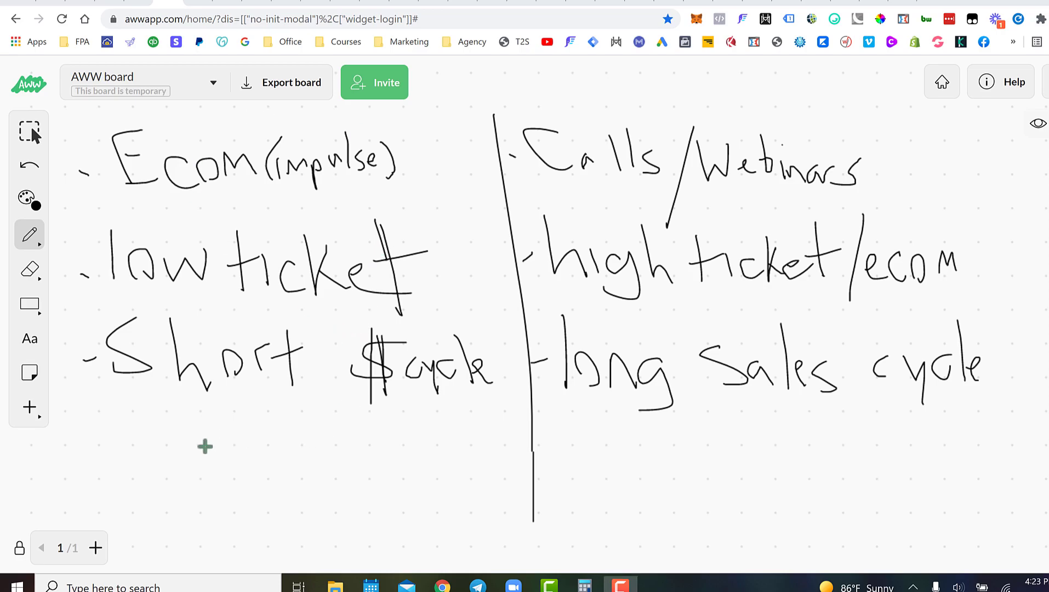
drag(204, 444, 258, 481)
mouse_move(304, 439)
mouse_down()
mouse_move(255, 454)
mouse_move(320, 512)
mouse_up()
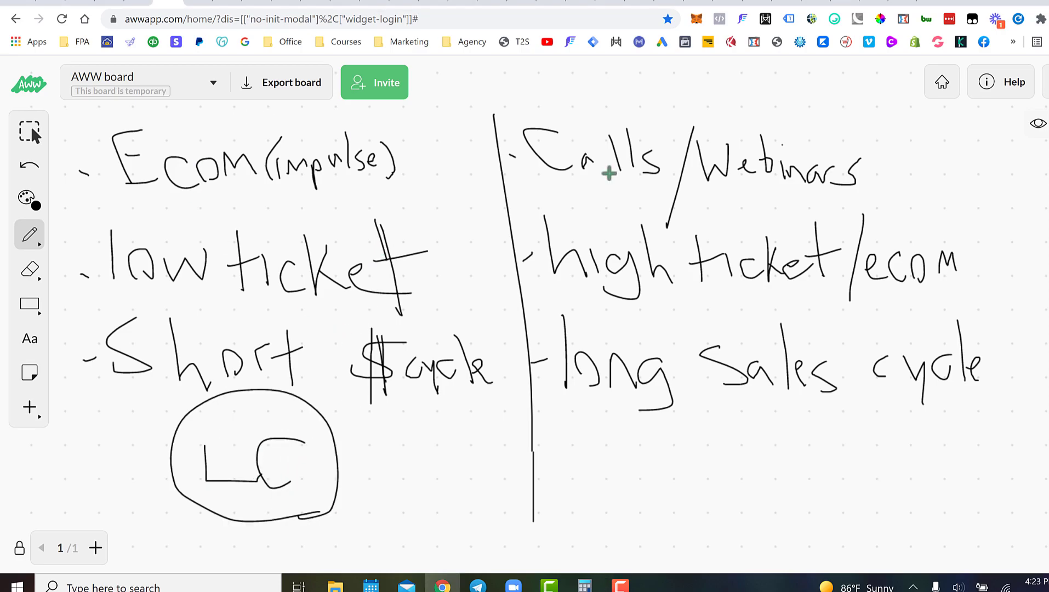
- Write a circled "Sc" below the Calls/Webinars, high ticket, long sales cycle column
mouse_move(729, 452)
mouse_down()
mouse_move(698, 471)
mouse_move(696, 500)
mouse_up()
drag(757, 481, 768, 500)
drag(670, 518, 780, 530)
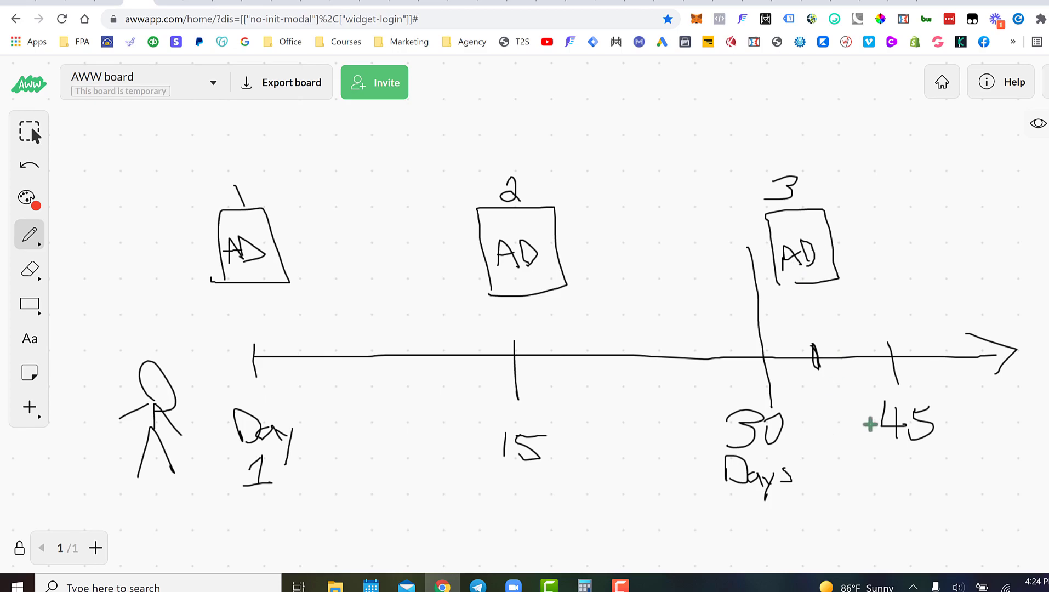
- On the ad timeline whiteboard, draw a circled red "RT" with a heavy horizontal scribble above the third ad
mouse_move(791, 116)
mouse_down()
mouse_move(929, 113)
mouse_move(814, 120)
mouse_move(844, 118)
mouse_up()
mouse_move(781, 141)
mouse_down()
mouse_move(800, 112)
mouse_move(834, 157)
mouse_move(840, 147)
mouse_up()
drag(824, 128, 864, 137)
mouse_move(857, 174)
mouse_down()
mouse_move(796, 187)
mouse_move(897, 159)
mouse_move(841, 213)
mouse_up()
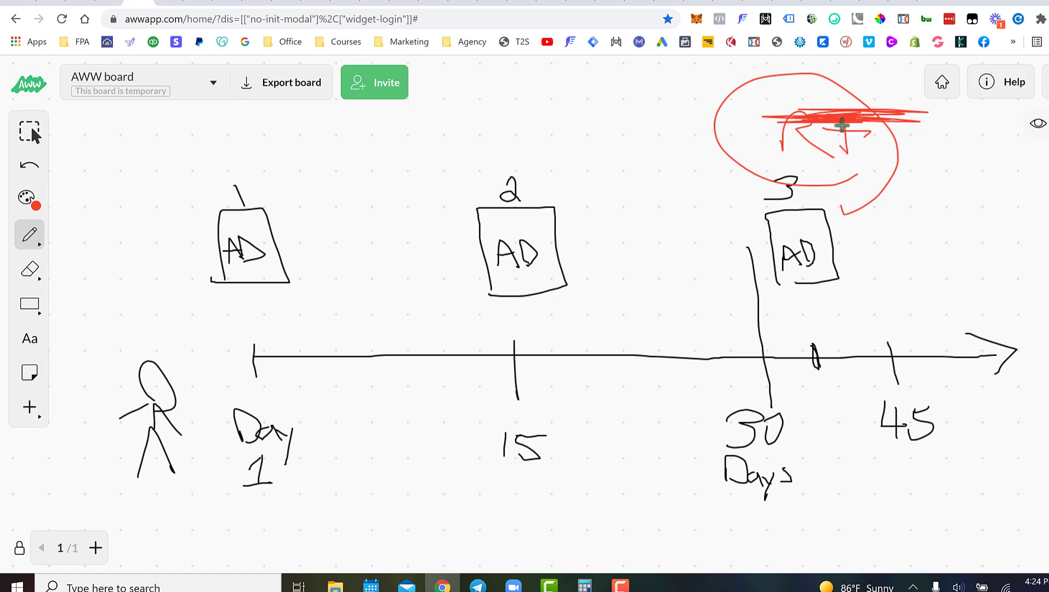
- Draw three red boxes around the first ad at Day 1, one above it and two below
mouse_move(216, 182)
mouse_down()
mouse_move(257, 146)
mouse_move(222, 167)
mouse_up()
mouse_move(237, 328)
mouse_down()
mouse_move(234, 302)
mouse_move(299, 303)
mouse_up()
drag(306, 348, 239, 328)
mouse_move(251, 403)
mouse_down()
mouse_move(290, 361)
mouse_move(249, 420)
mouse_up()
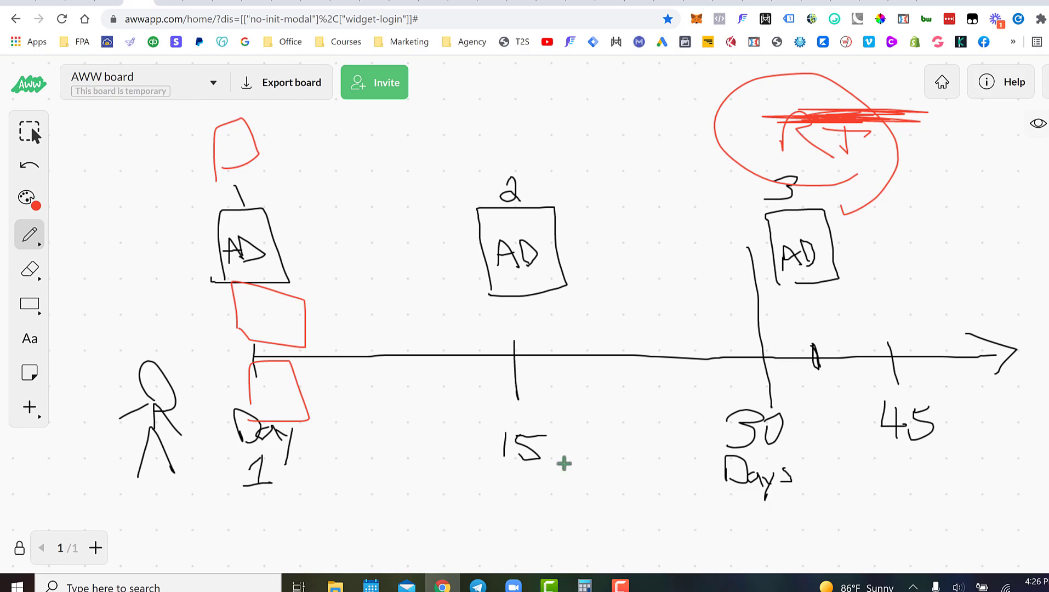
- Draw a red boxed dollar sign between days 15 and 30, plus long red vertical lines before and through the second ad
mouse_move(555, 459)
mouse_down()
mouse_move(548, 432)
mouse_move(707, 462)
mouse_move(533, 462)
mouse_up()
drag(635, 421, 597, 451)
drag(616, 416, 617, 466)
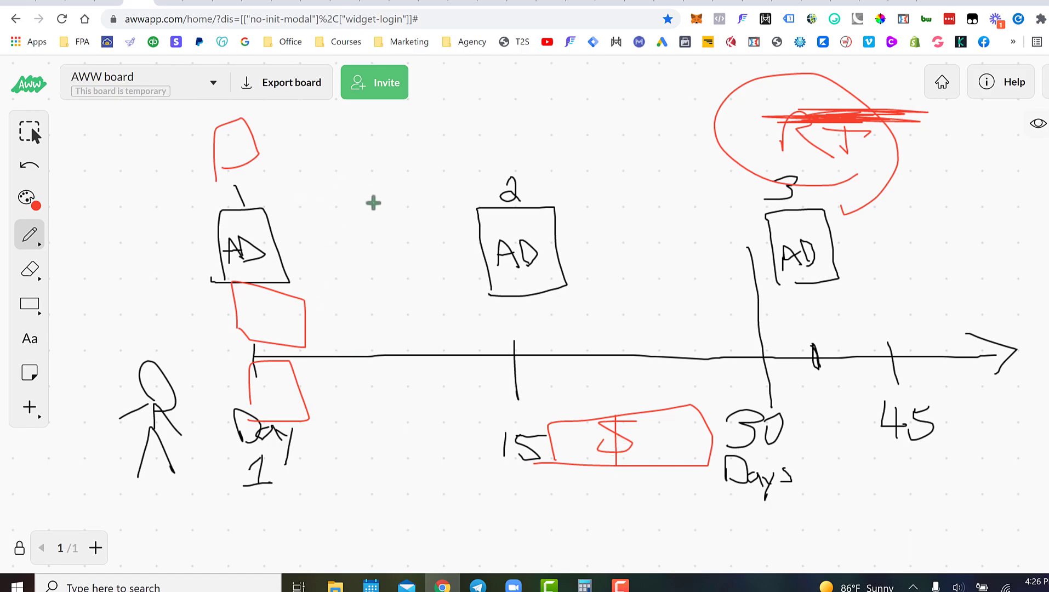
drag(378, 167, 405, 487)
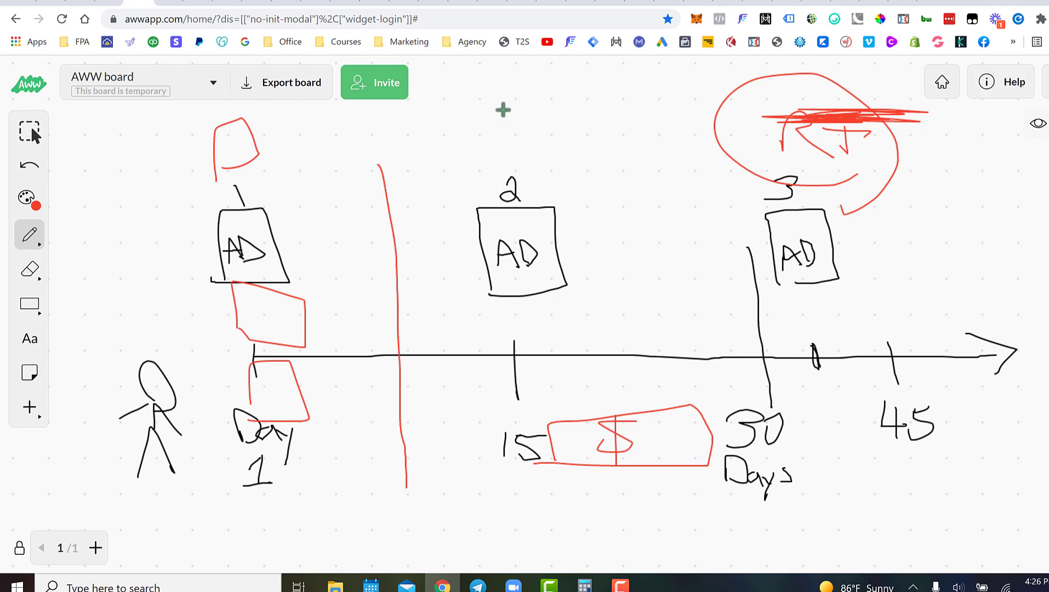
drag(503, 110, 525, 501)
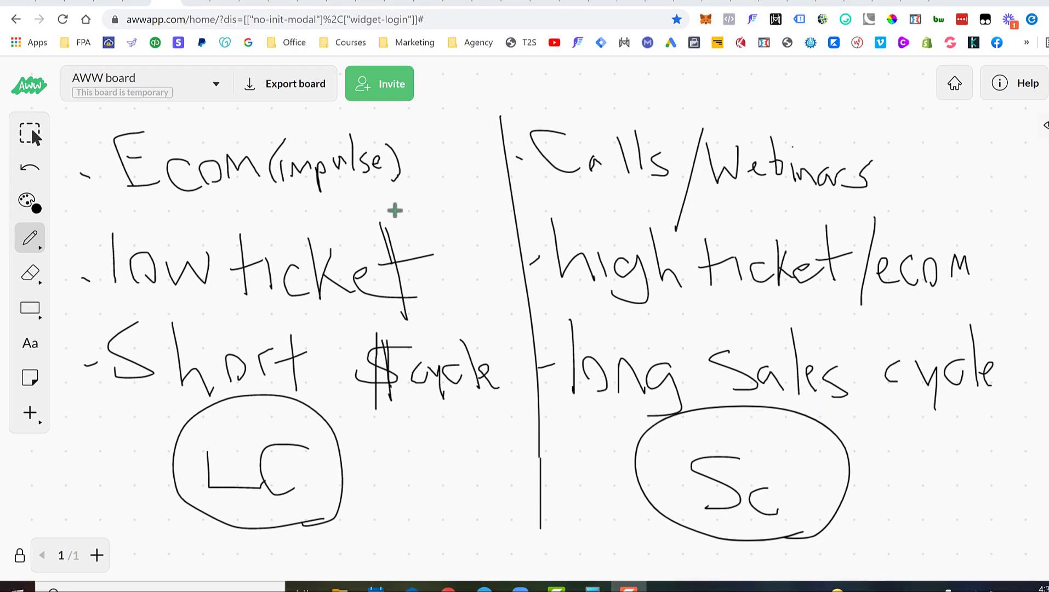
- Switch to the Hyros integrations page and open the Google Adwords integration's configuration
click(197, 5)
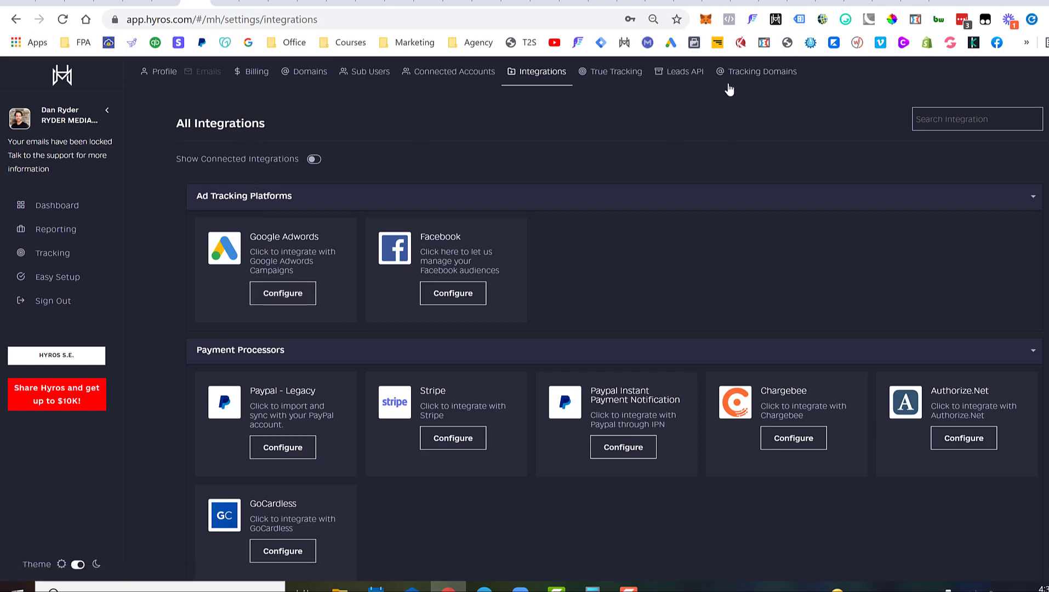
scroll(557, 136, up, 1)
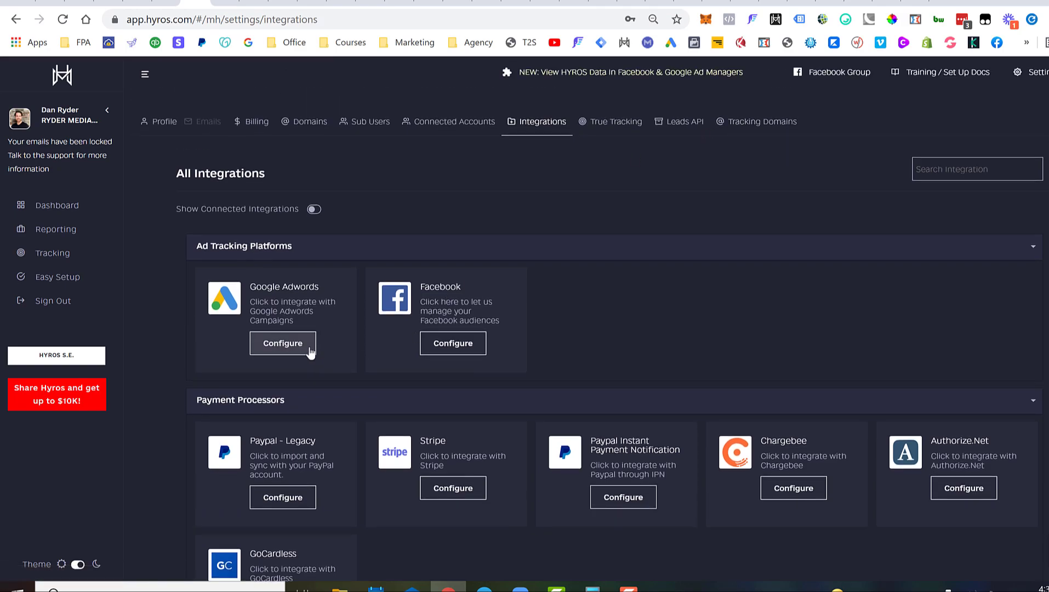
click(282, 345)
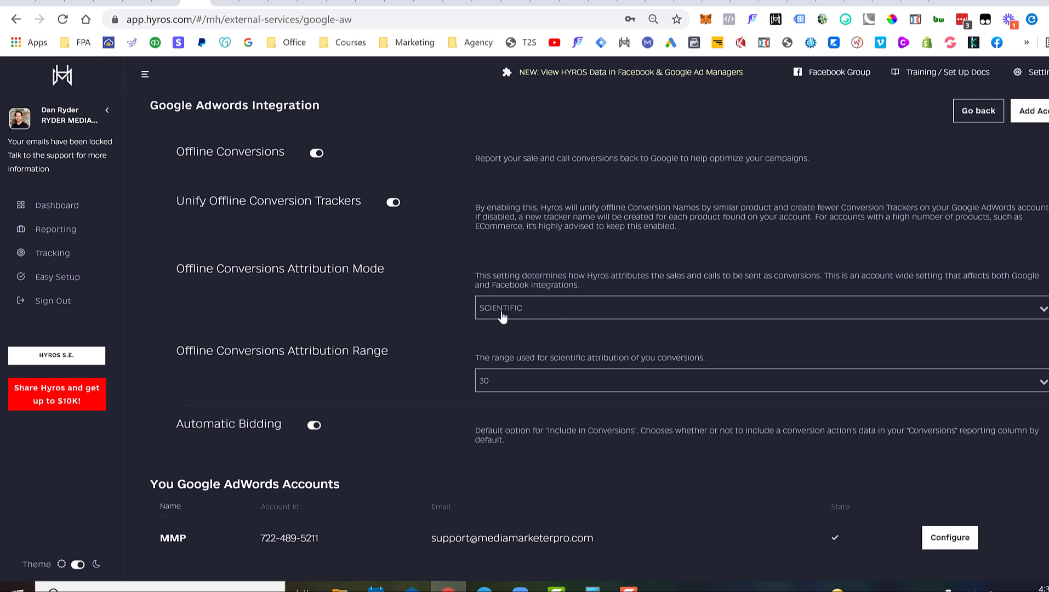
- Select SCIENTIFIC as the Google Adwords offline conversions attribution mode and confirm it for both integrations
click(528, 313)
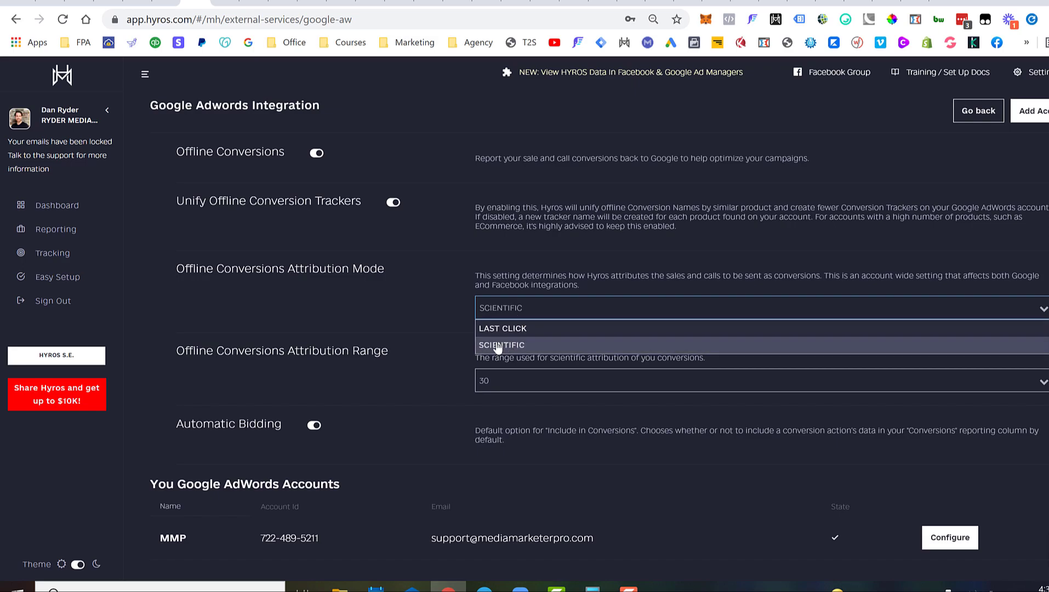
click(498, 345)
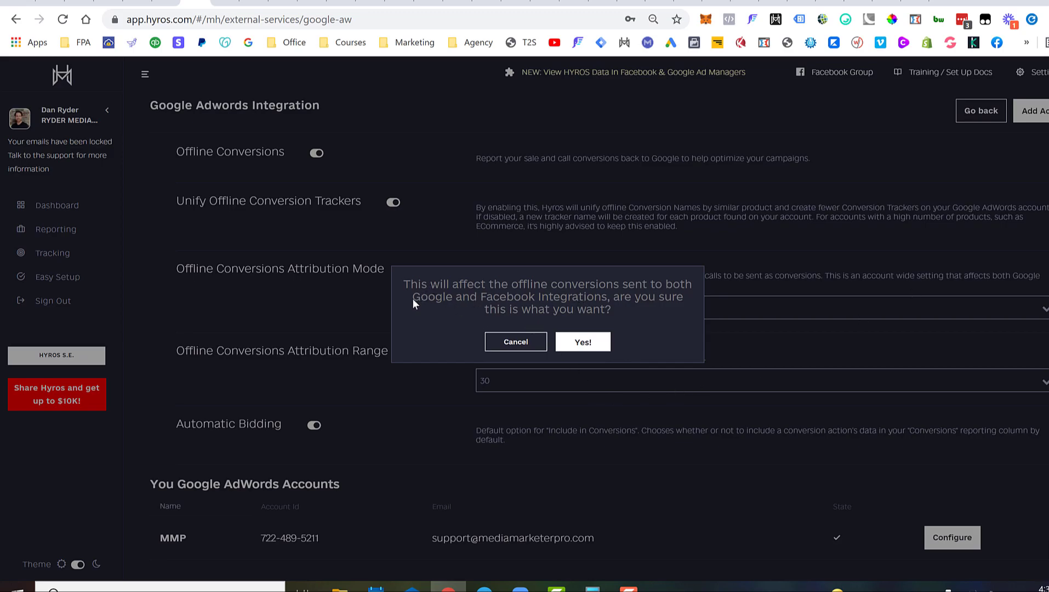
drag(411, 299, 586, 307)
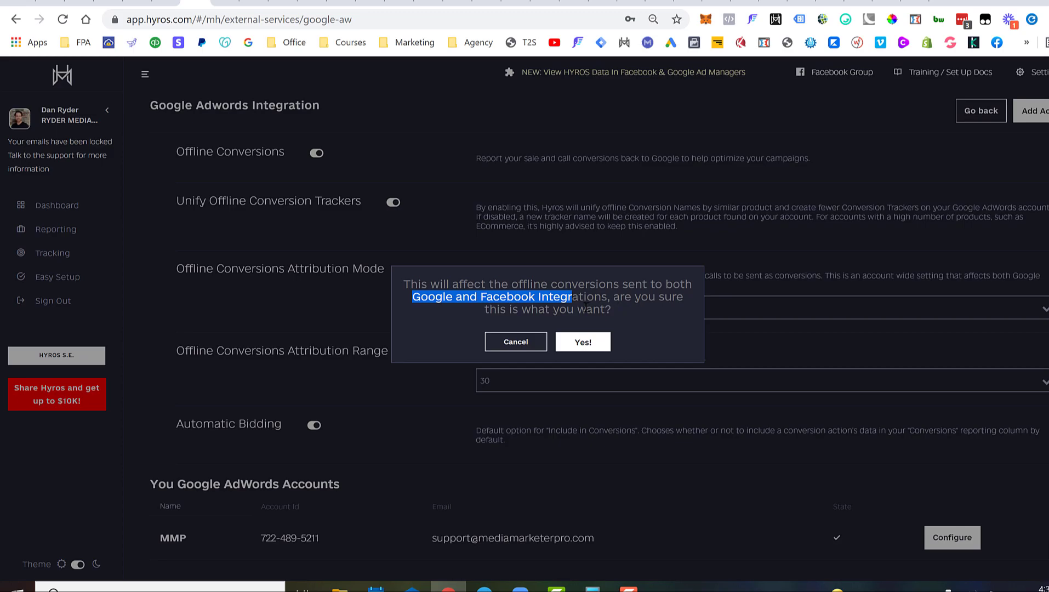
click(586, 345)
- Choose 30 as the Google Adwords offline conversions attribution range
click(544, 369)
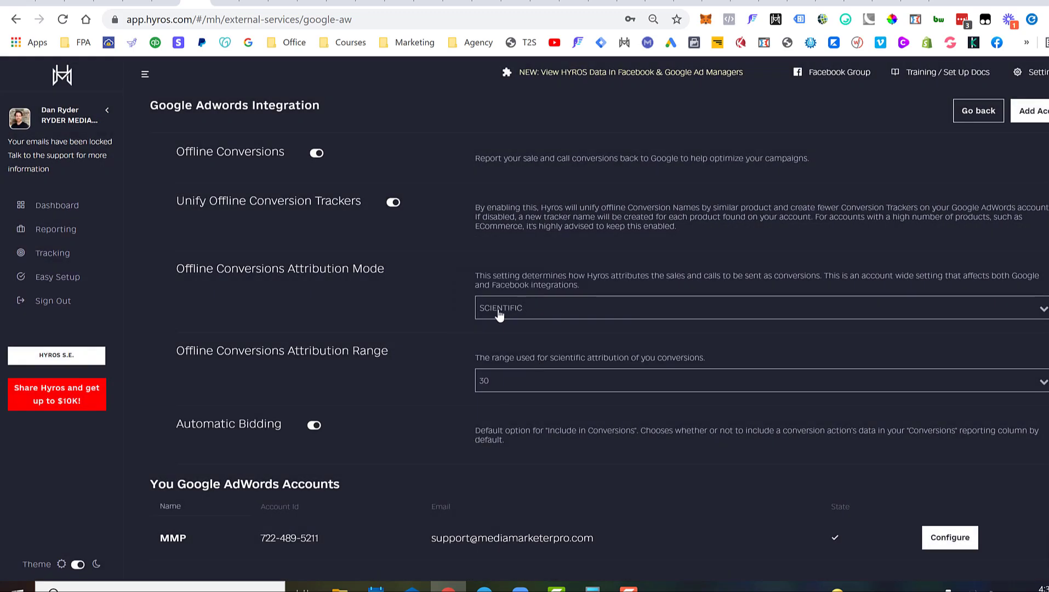
click(520, 388)
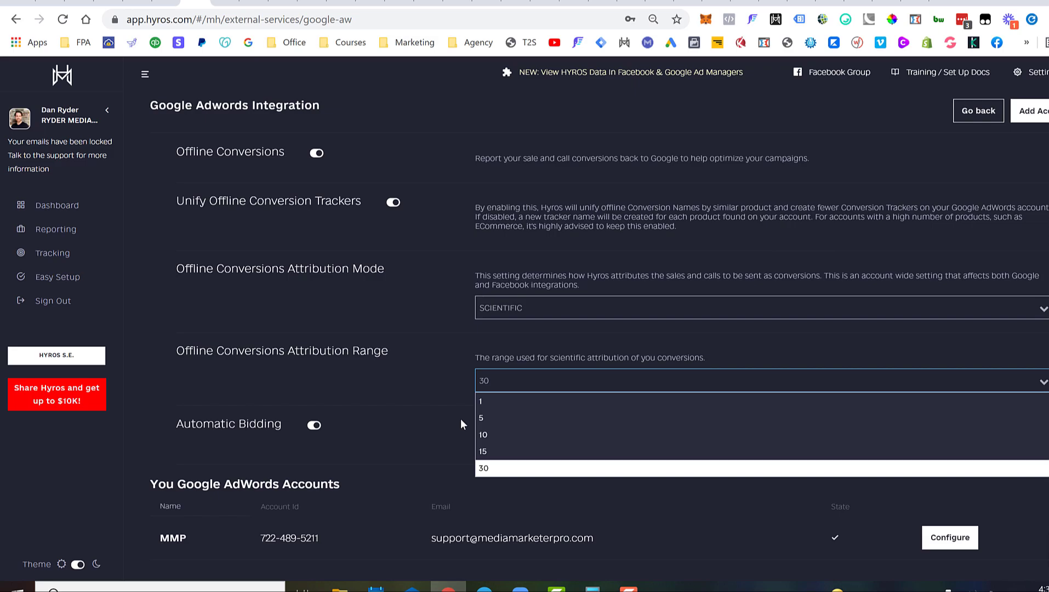
click(500, 472)
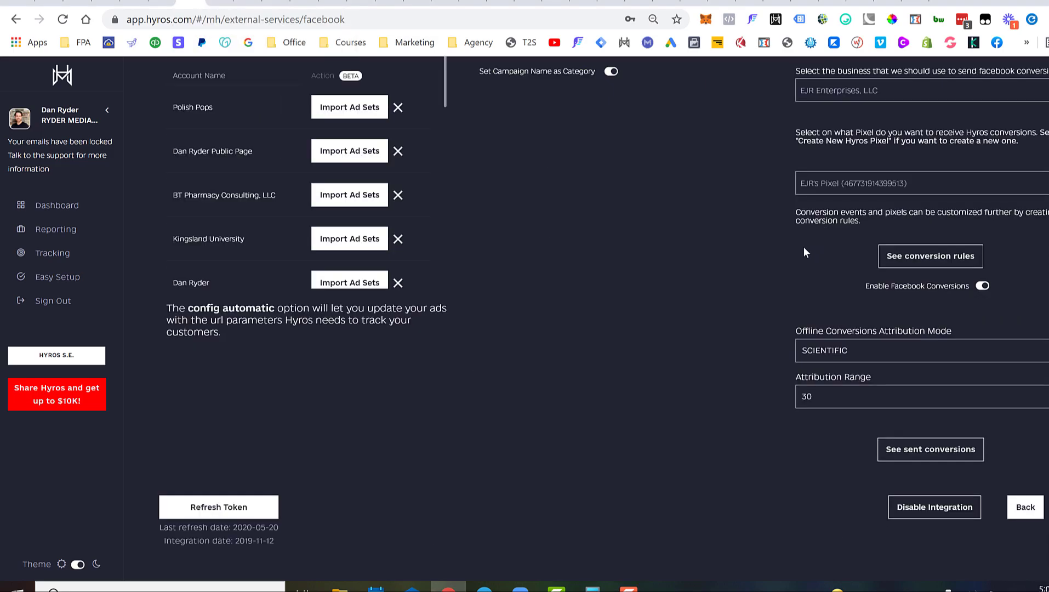
- Review the Facebook integration's attribution settings and open its conversion rules
scroll(803, 246, up, 5)
scroll(991, 199, down, 1)
scroll(955, 213, down, 4)
click(925, 266)
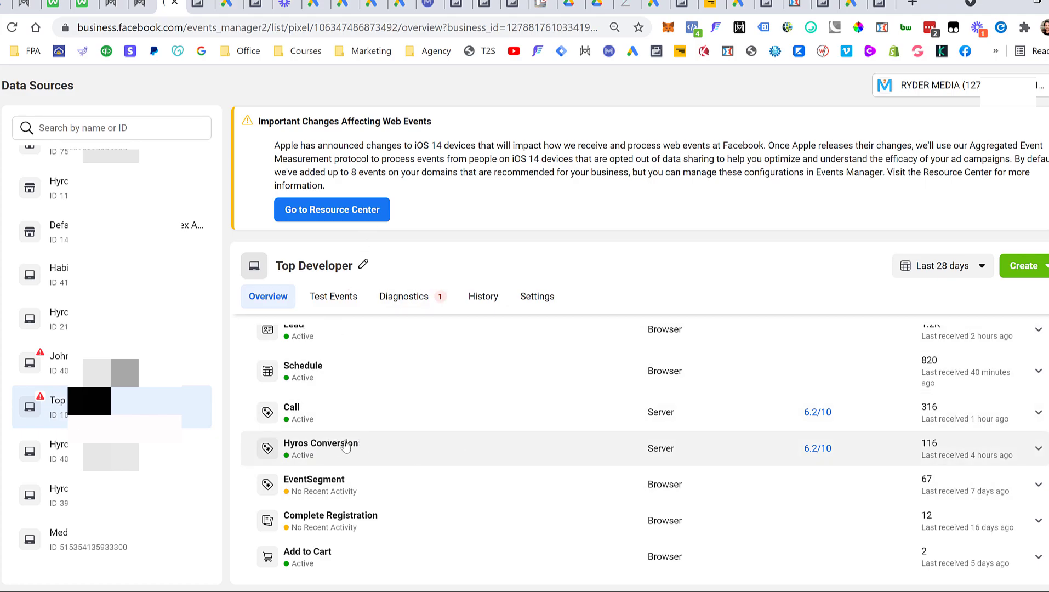
- Start creating a custom conversion for the Top Developer pixel in Facebook Events Manager
click(1034, 275)
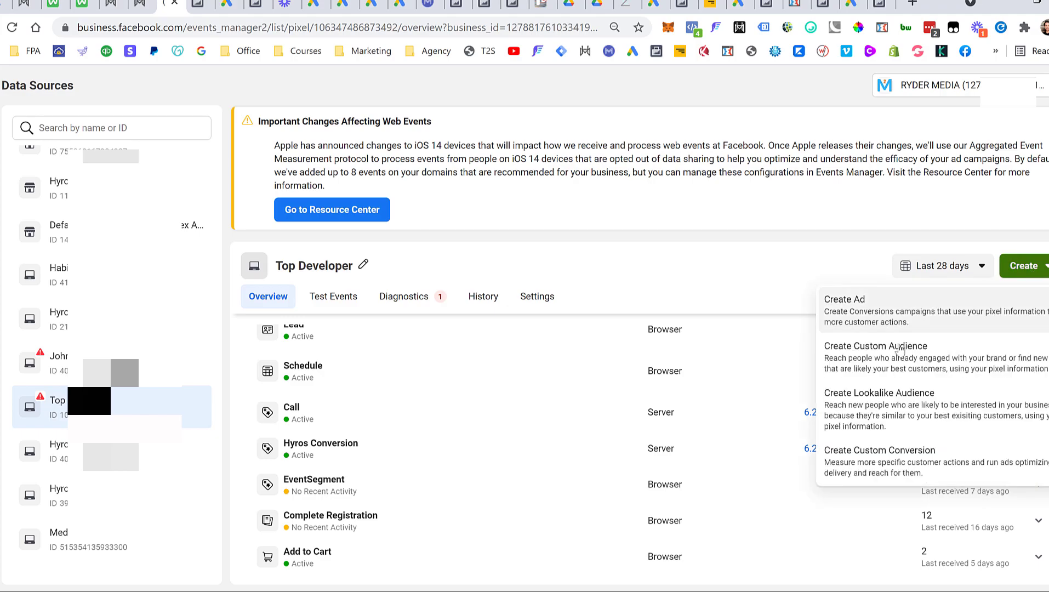
click(859, 460)
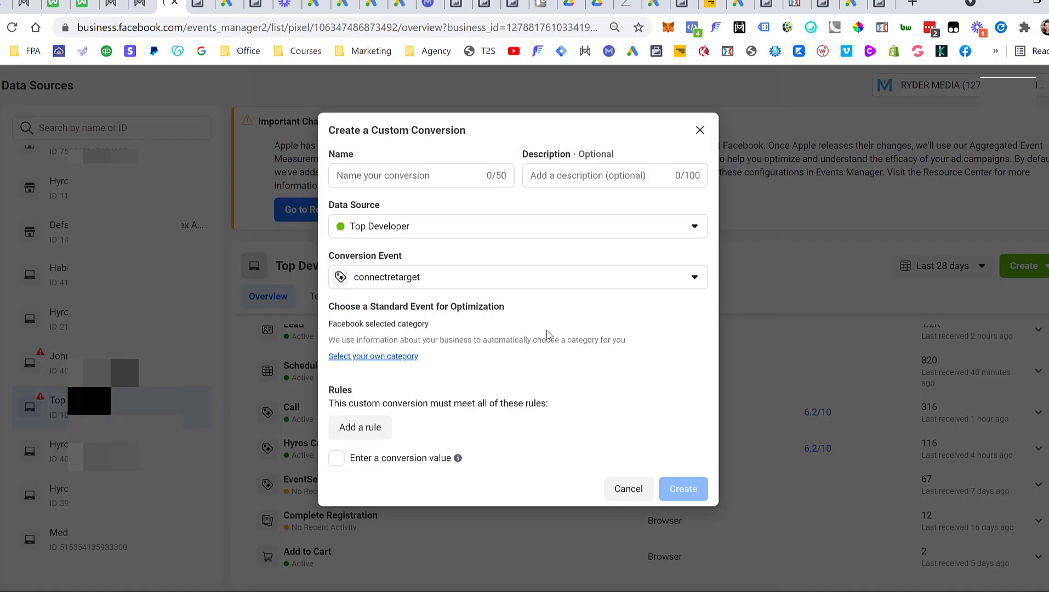
click(379, 170)
click(432, 161)
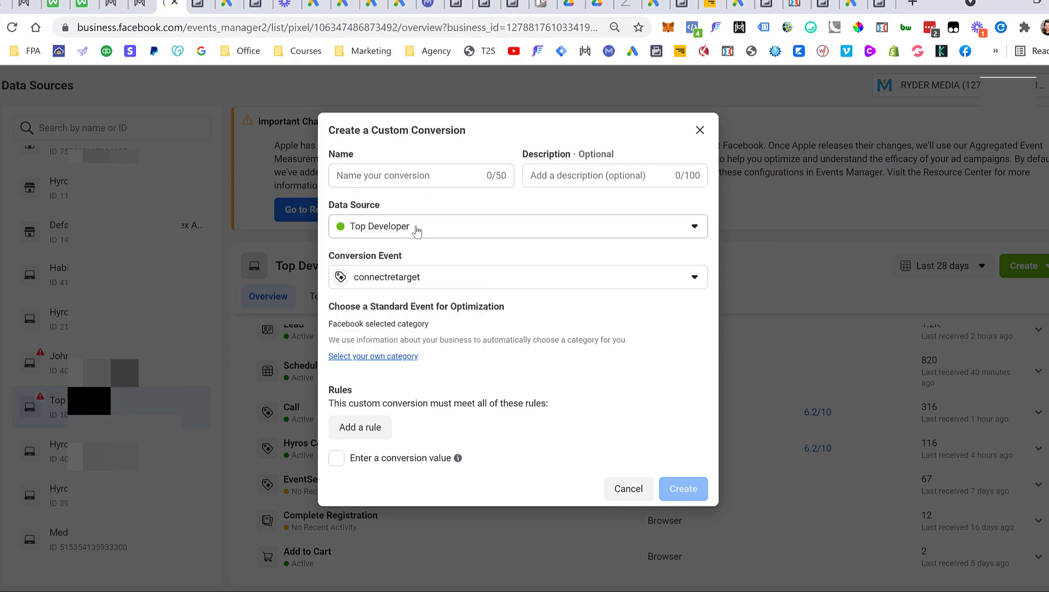
- Choose Hyros Conversion as the custom conversion's event and enable entering a conversion value
click(435, 279)
scroll(434, 361, down, 3)
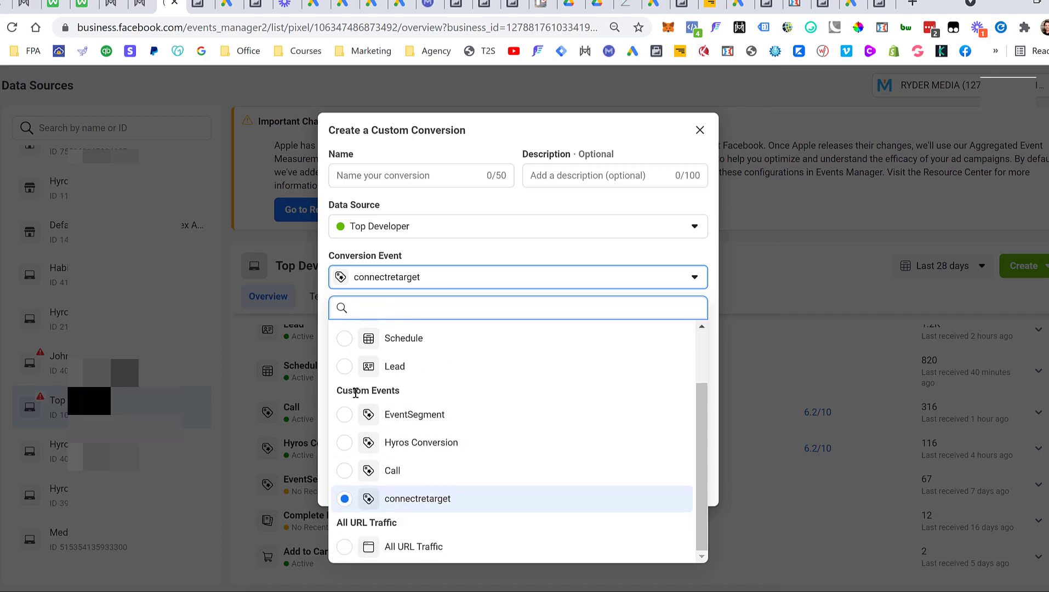
click(426, 446)
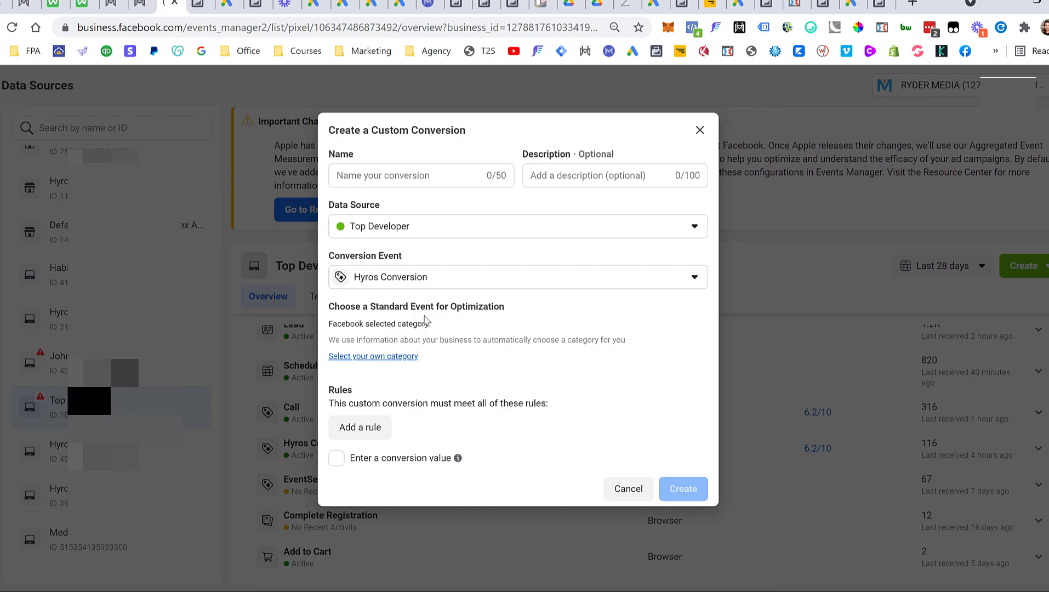
click(338, 458)
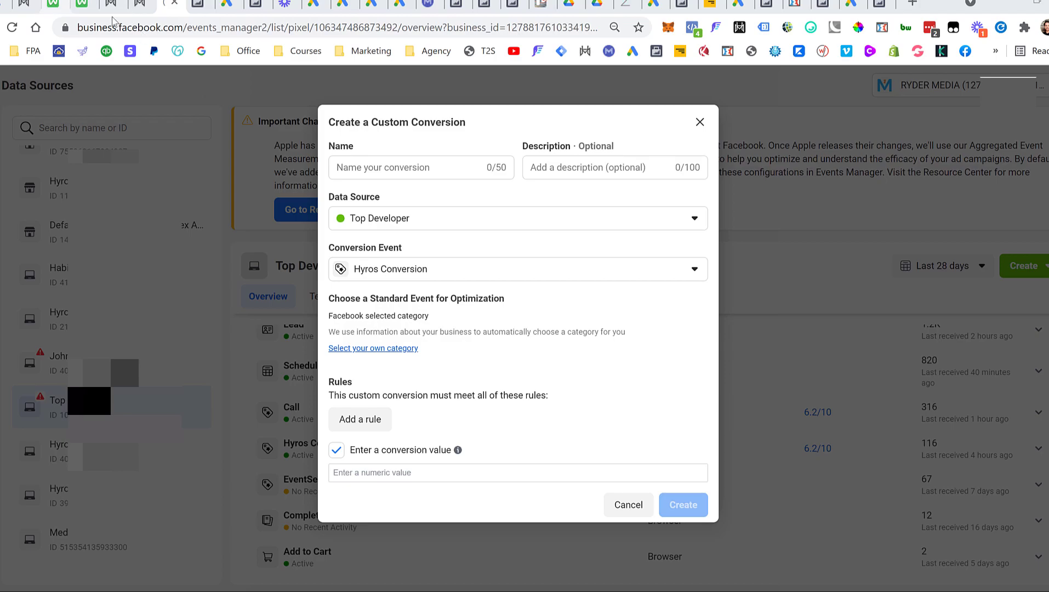
- Switch to Hyros and go back from the conversion rules to the Facebook Conversions section of the integration settings
click(140, 5)
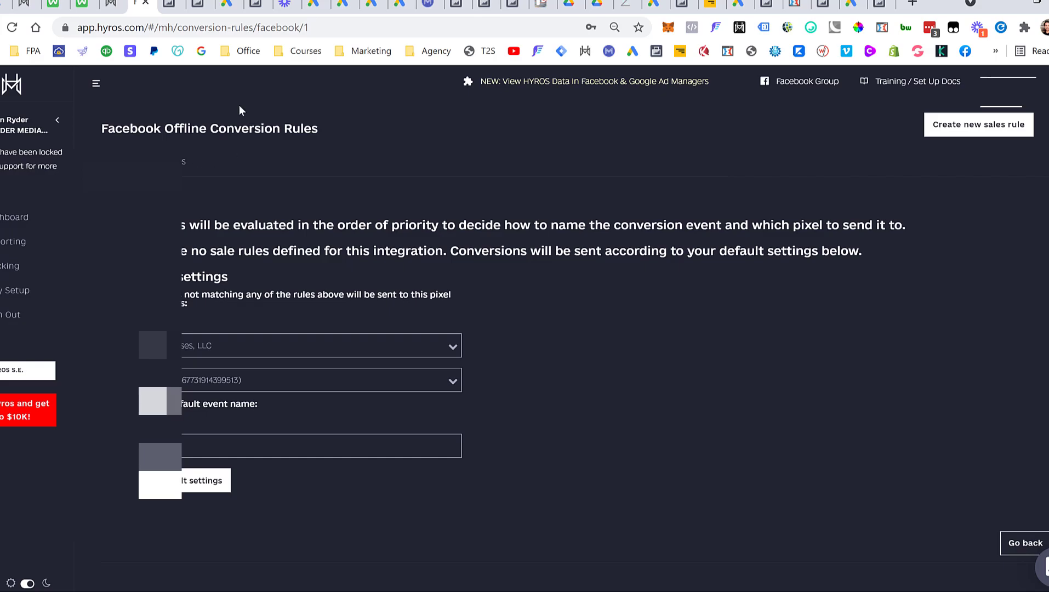
click(1016, 543)
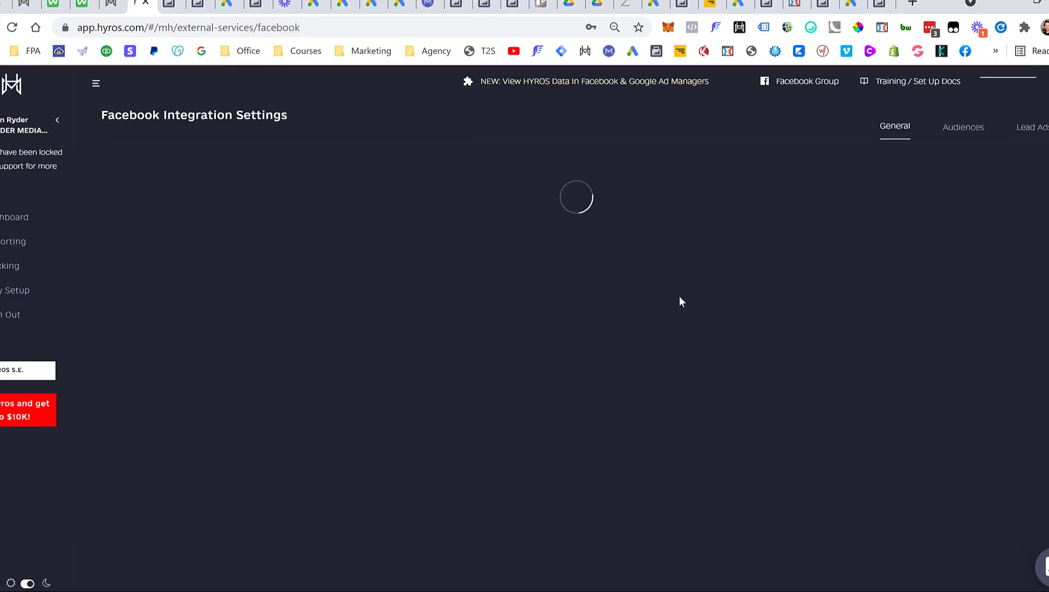
scroll(924, 332, down, 3)
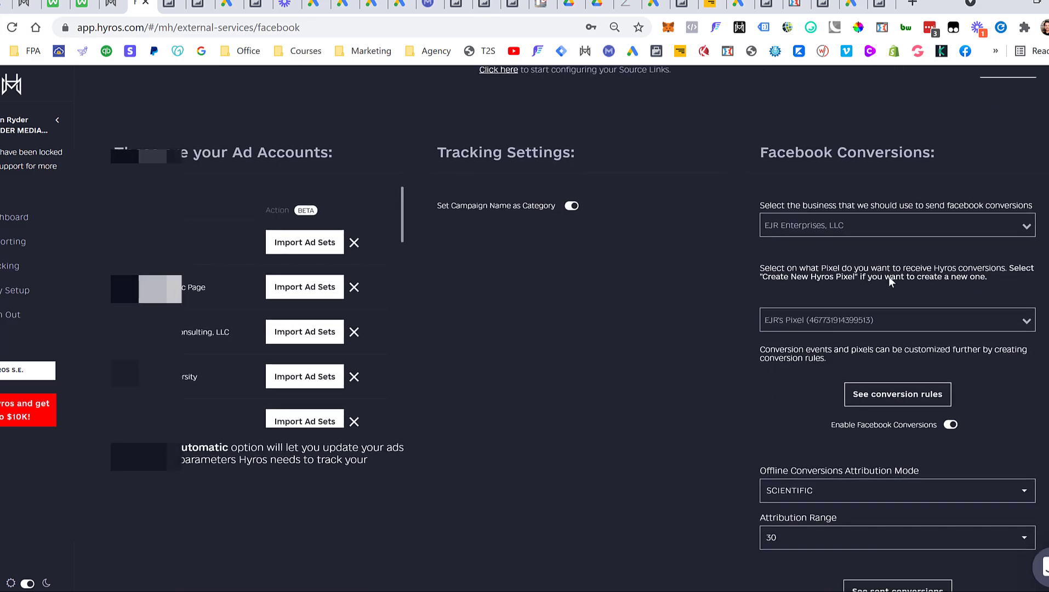
- Create a new Hyros pixel for receiving Facebook conversions, confirm its creation and open the conversion rules
click(975, 328)
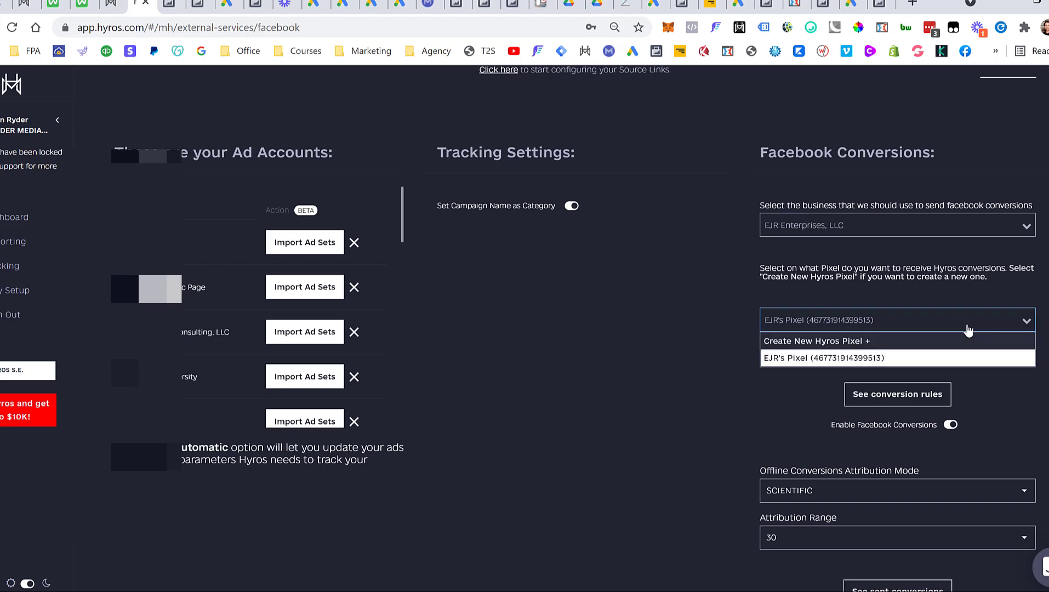
click(795, 342)
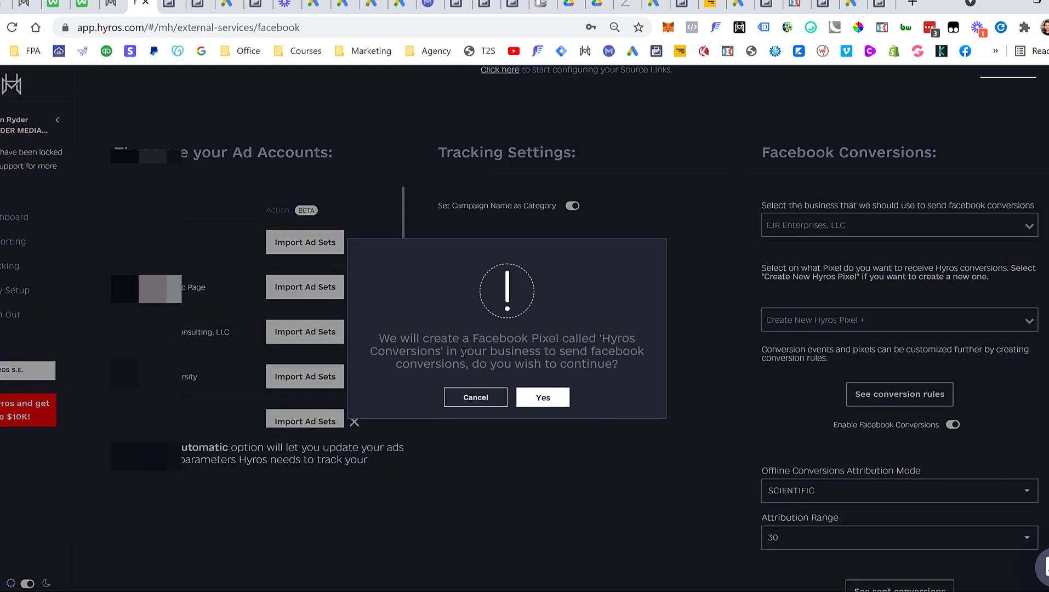
click(537, 399)
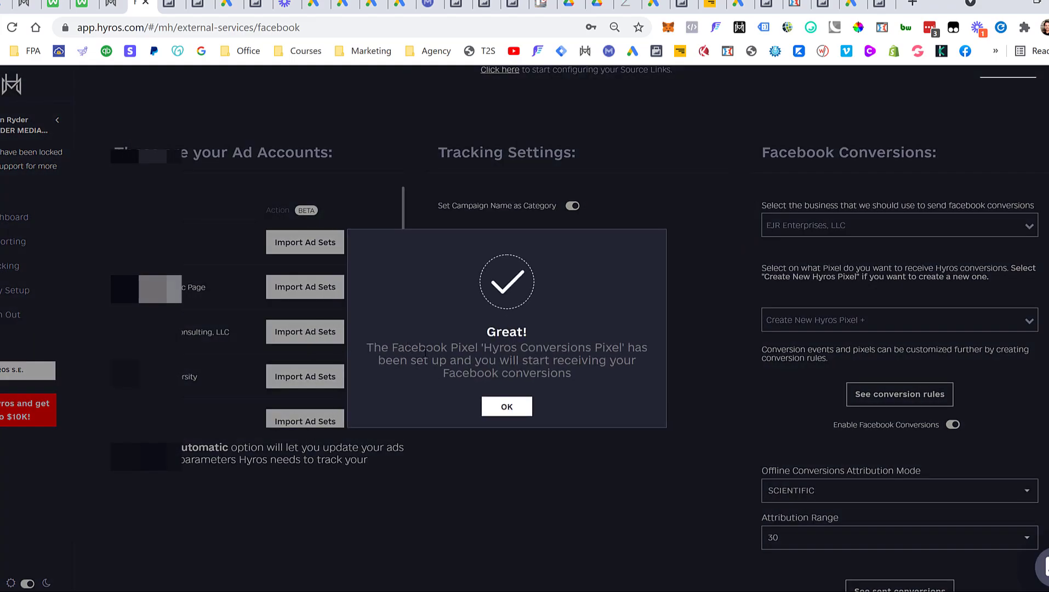
drag(483, 347, 599, 348)
click(591, 373)
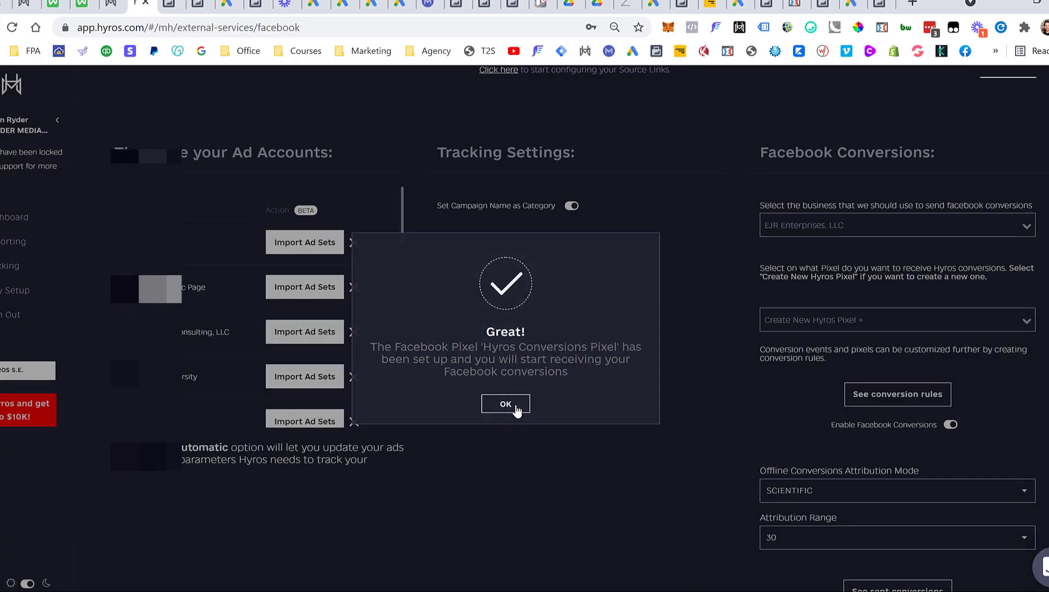
click(507, 407)
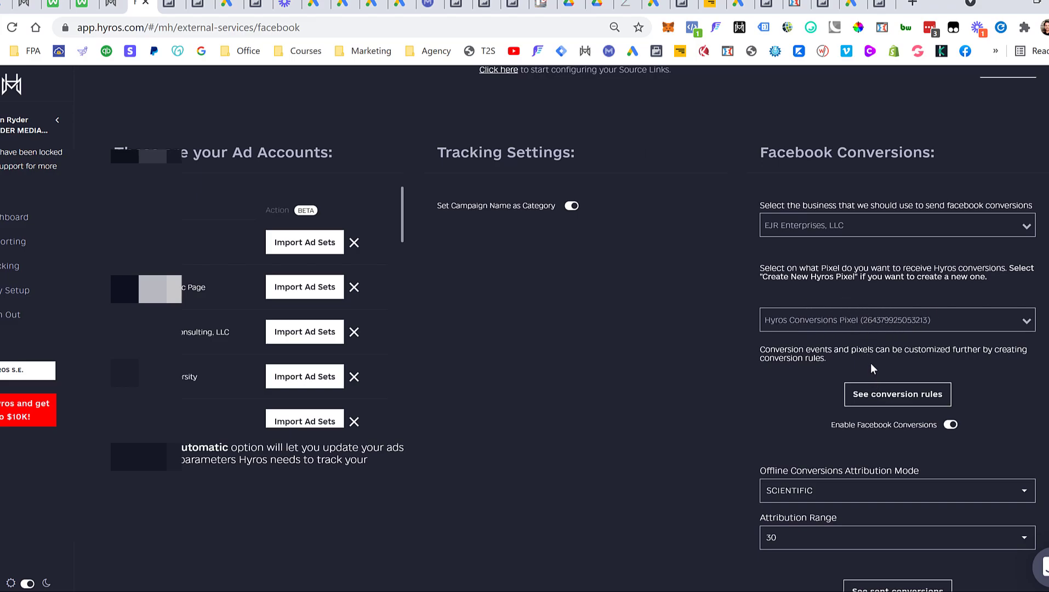
click(891, 401)
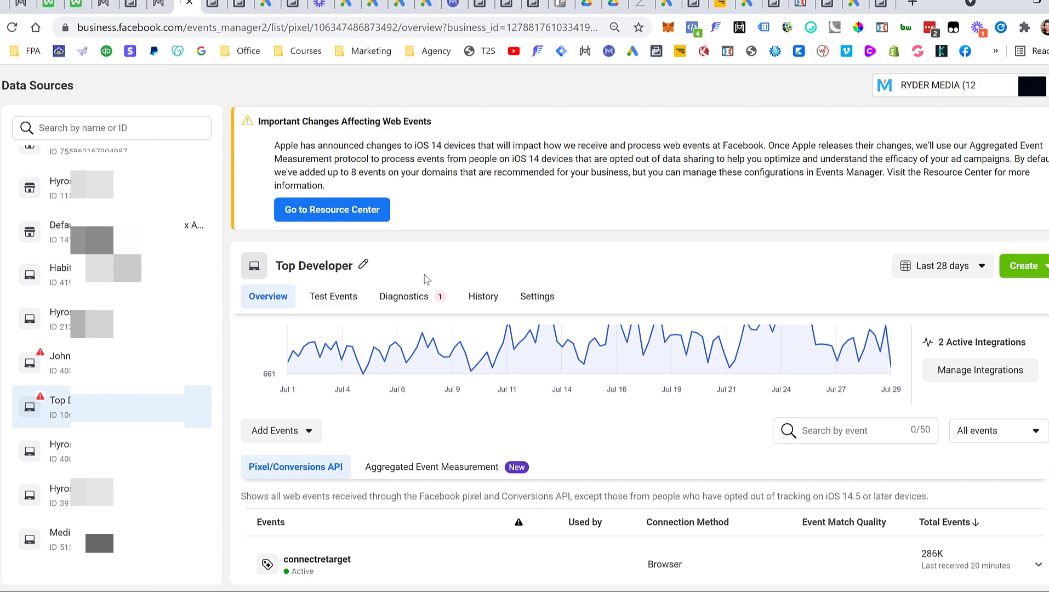
- In Facebook Events Manager, open the web event configurations under Aggregated Event Measurement and begin editing the expanded domain's events
scroll(451, 333, down, 3)
scroll(450, 333, up, 3)
click(422, 472)
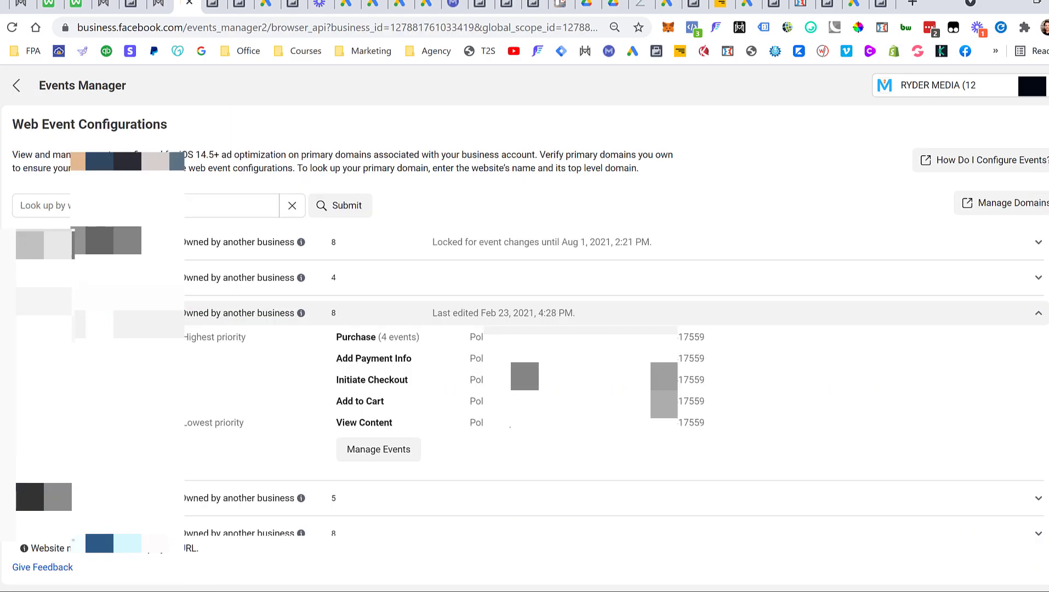
click(384, 456)
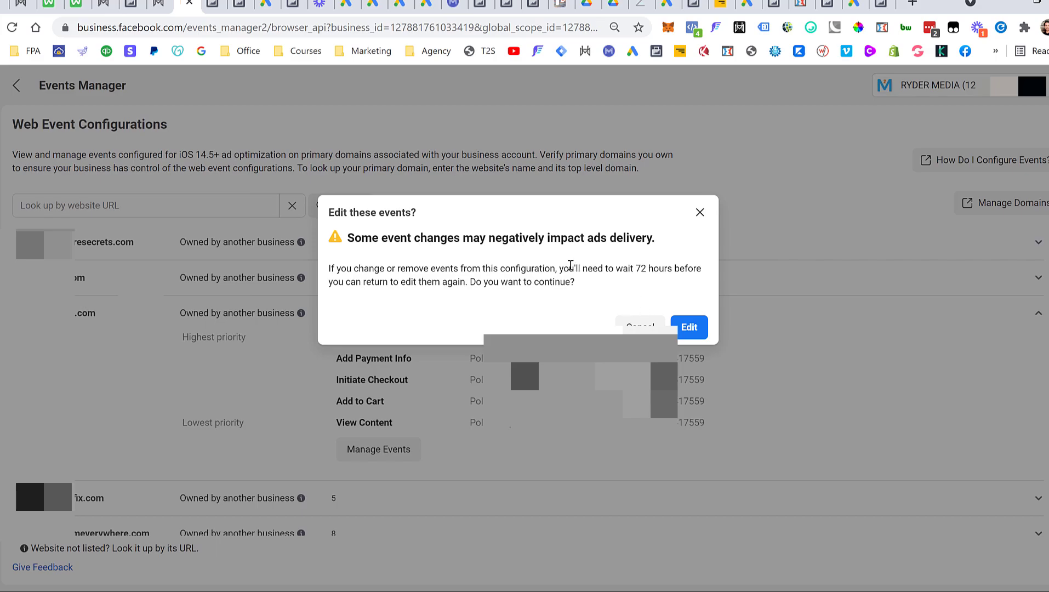
click(690, 331)
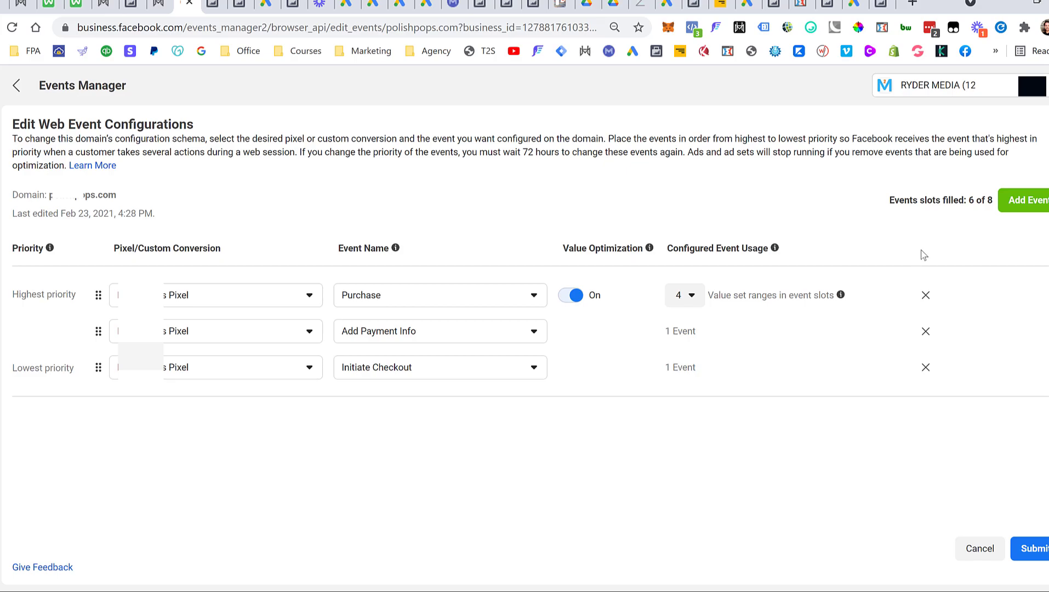
- Add an event to the domain's configuration and look through its pixel and custom conversion event choices
click(1038, 207)
click(217, 403)
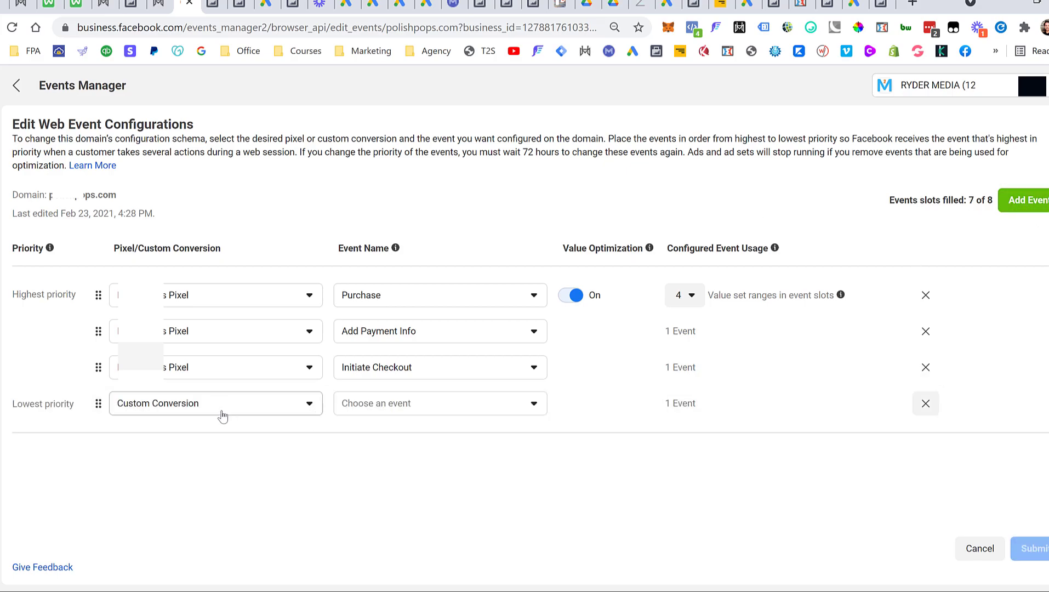
click(207, 416)
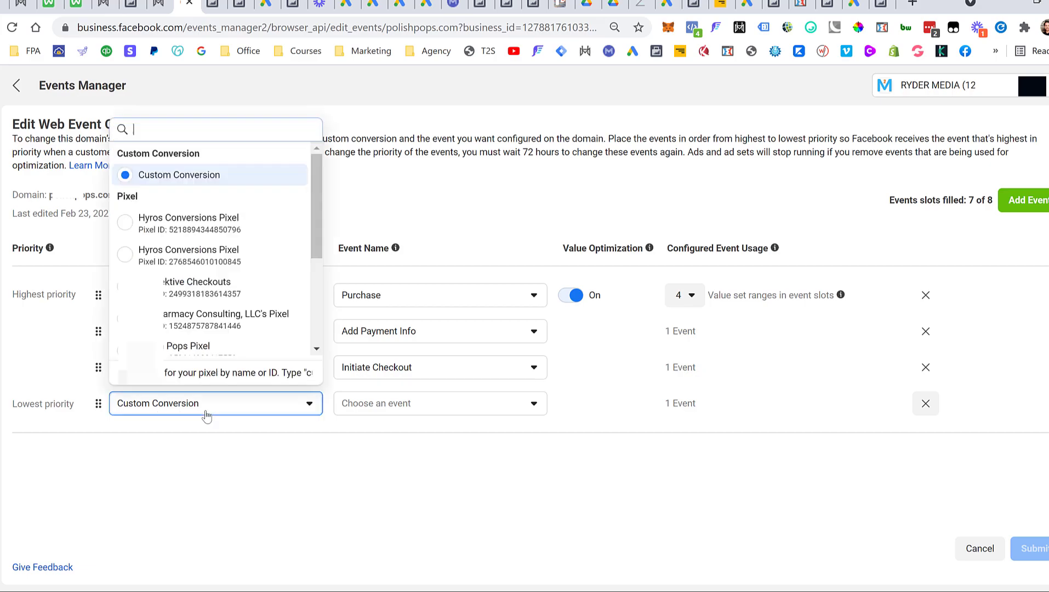
click(398, 422)
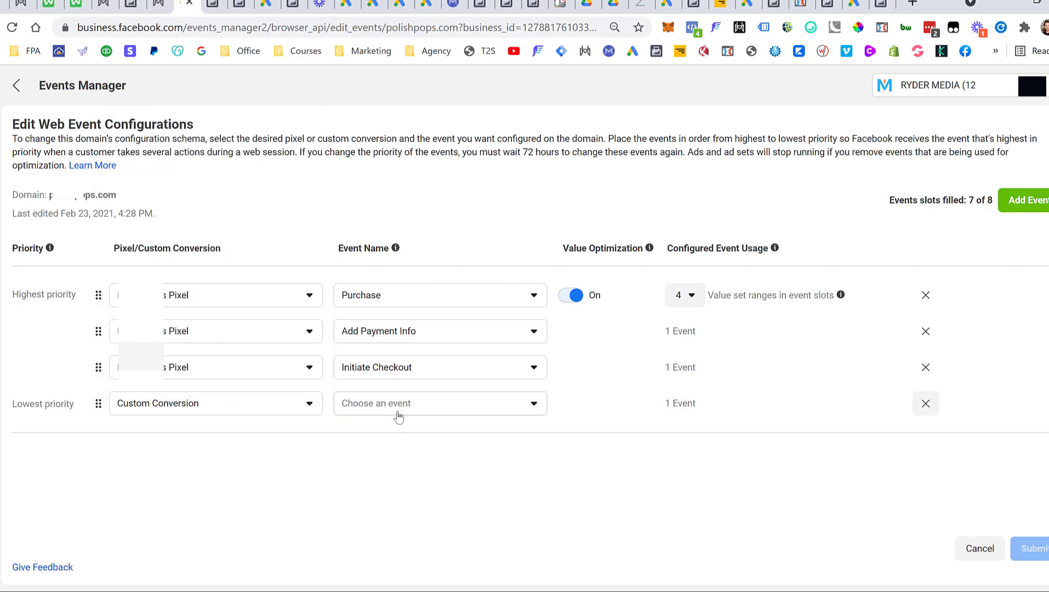
click(391, 412)
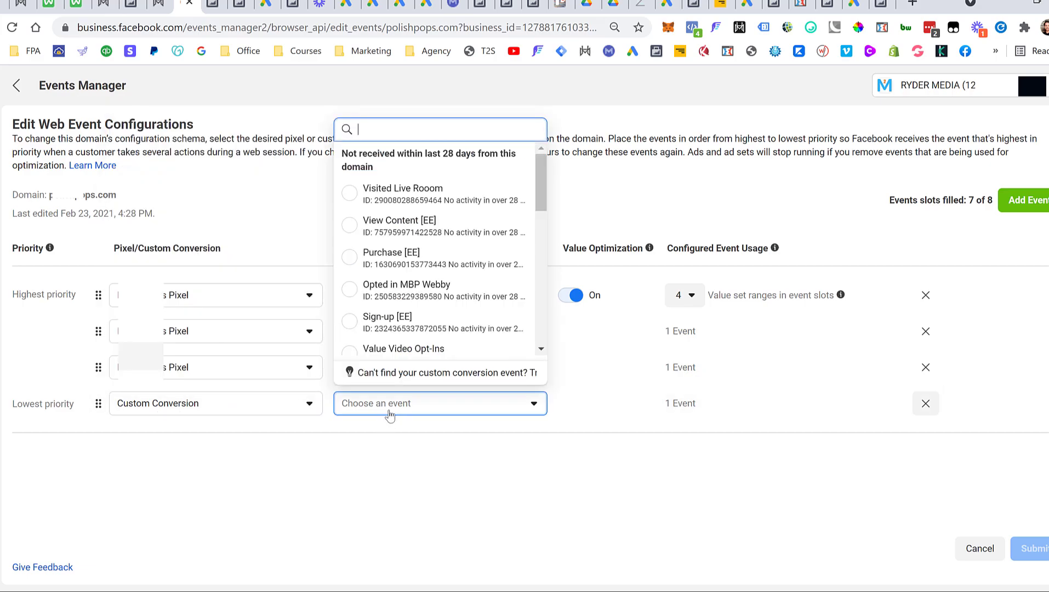
click(542, 441)
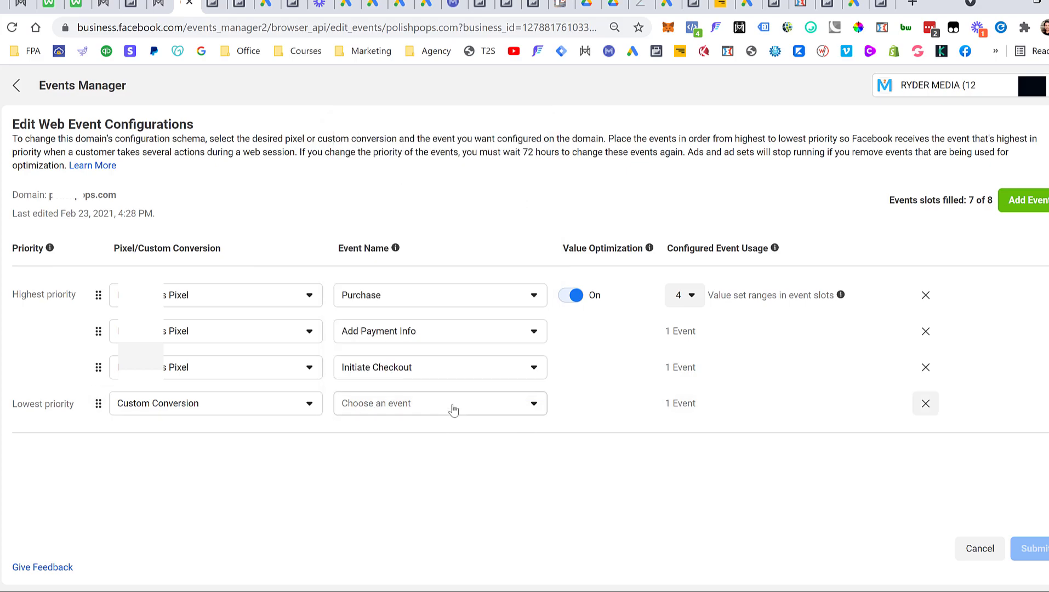
- Assign the first listed Hyros Conversions Pixel to the new event and move it to the highest priority, above Purchase
click(283, 408)
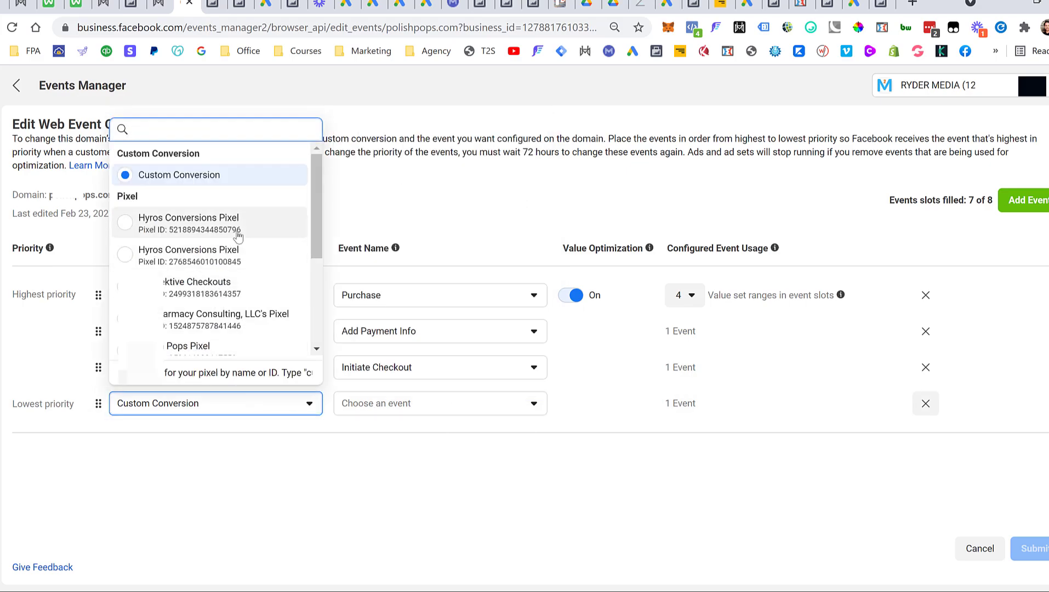
click(224, 222)
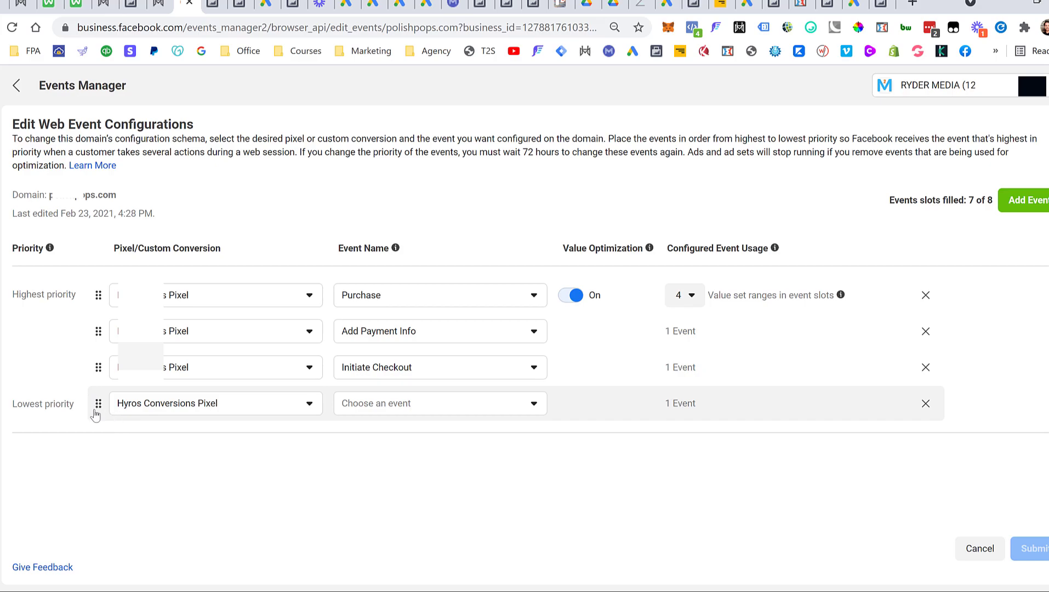
drag(98, 411, 92, 327)
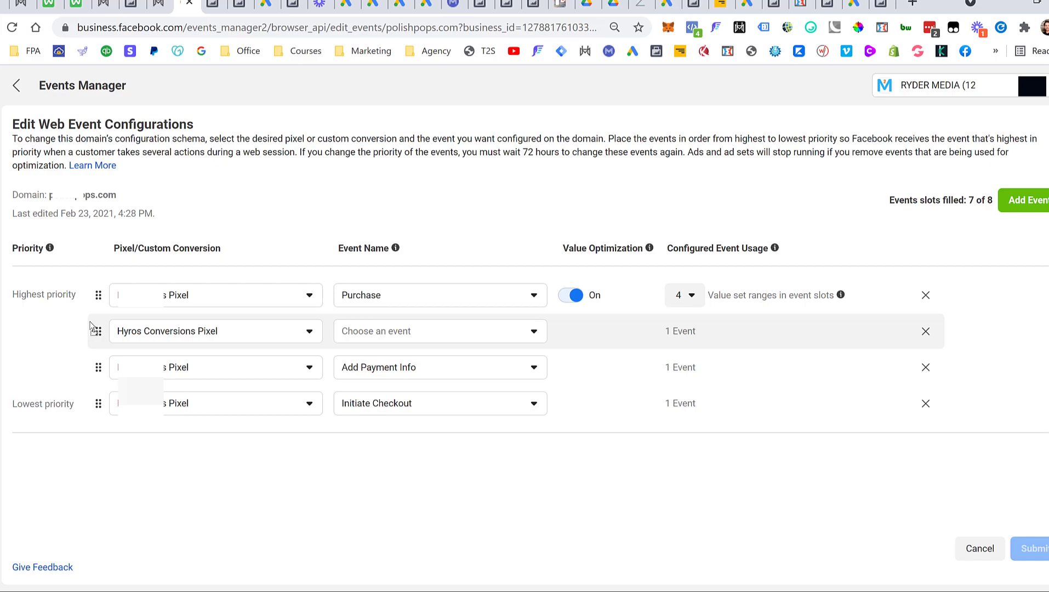
drag(103, 342, 98, 295)
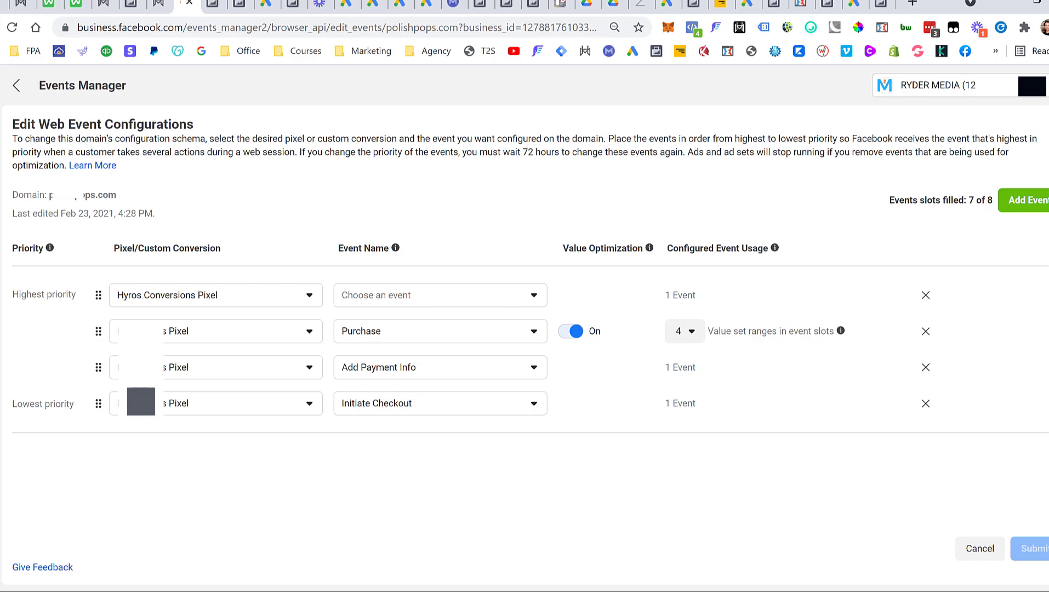
- Bring up the browser window showing the HYROS Certified Agencies page and position it over Events Manager
click(490, 559)
drag(542, 36, 573, 31)
drag(418, 29, 546, 31)
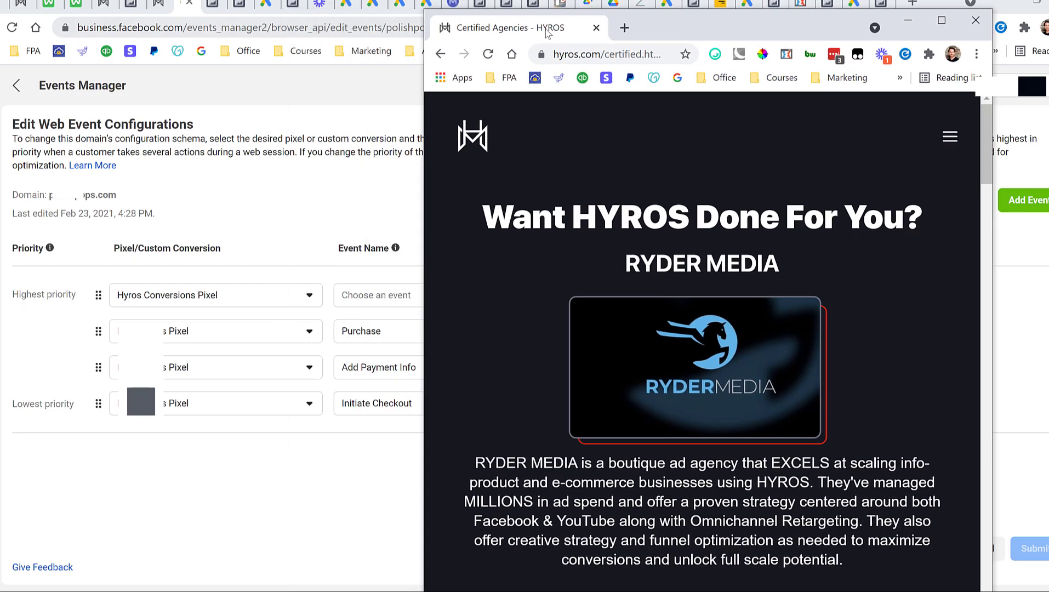